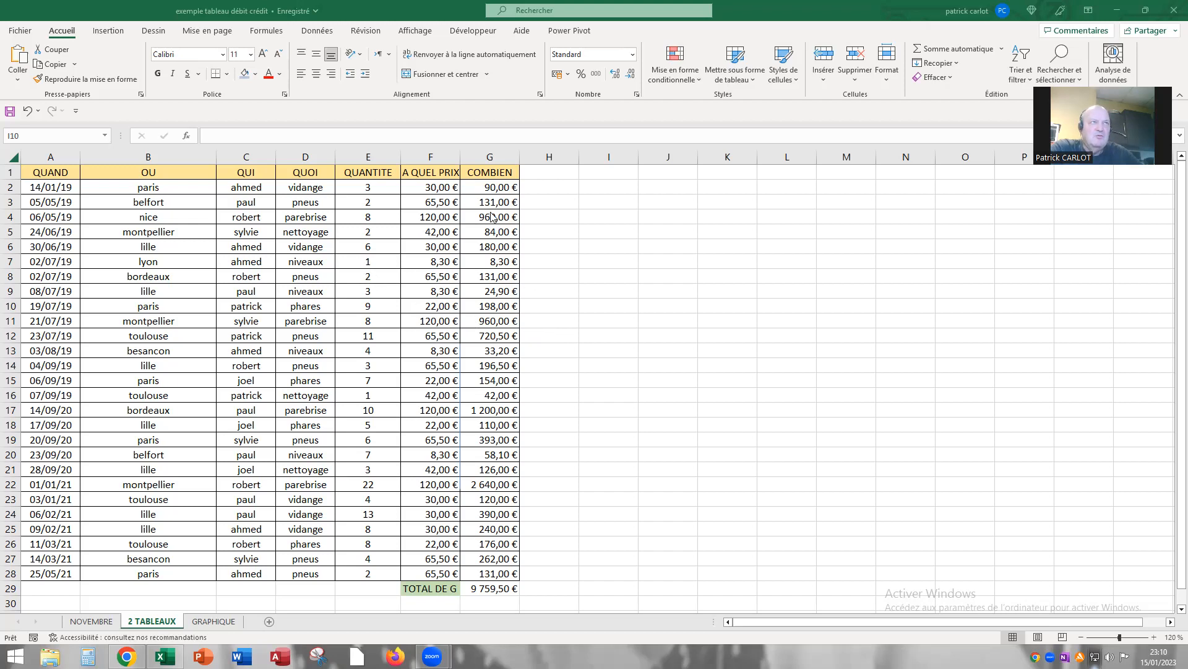
# Insert a Pareto chart from the QUI data C2:C28 and COMBIEN data G2:G28, and place it beside the table near columns J to O
pyautogui.click(251, 186)
pyautogui.moveTo(247, 224); pyautogui.dragTo(235, 570)
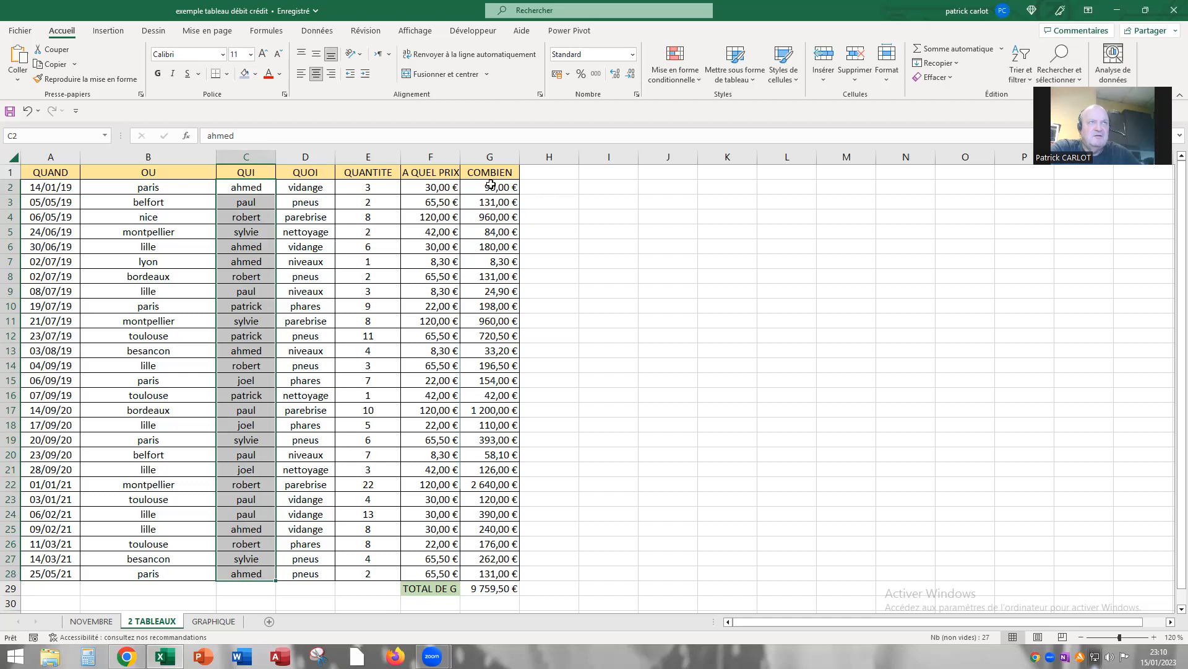
pyautogui.moveTo(487, 185); pyautogui.dragTo(489, 574)
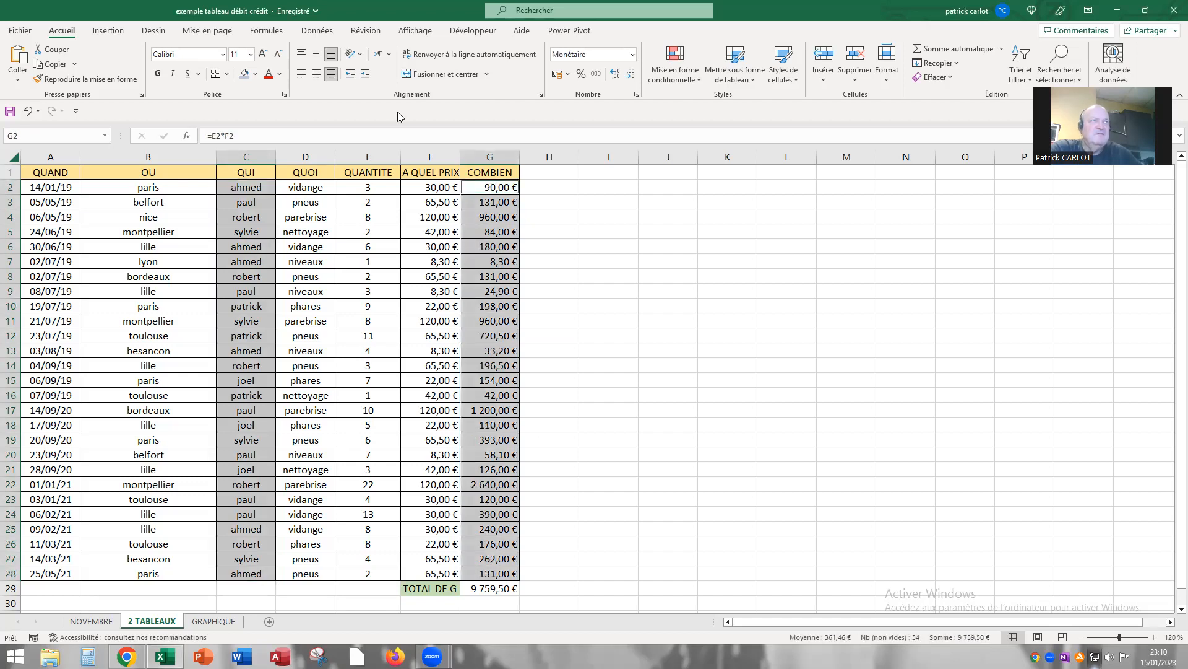
pyautogui.click(110, 32)
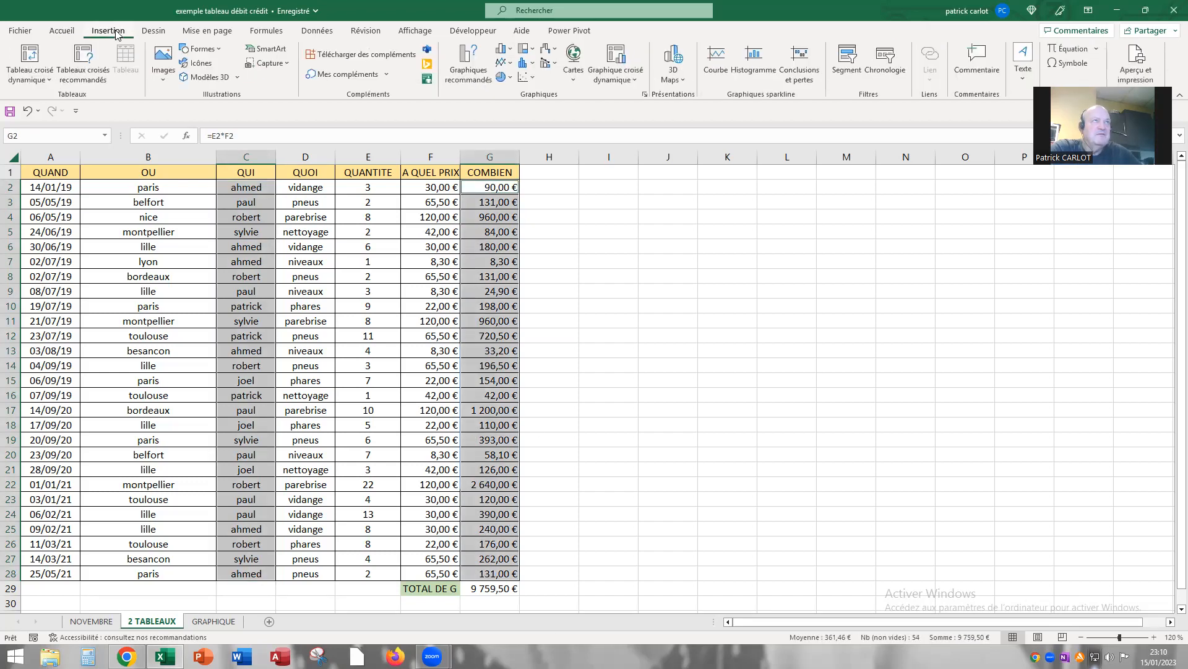
pyautogui.click(534, 64)
pyautogui.click(569, 107)
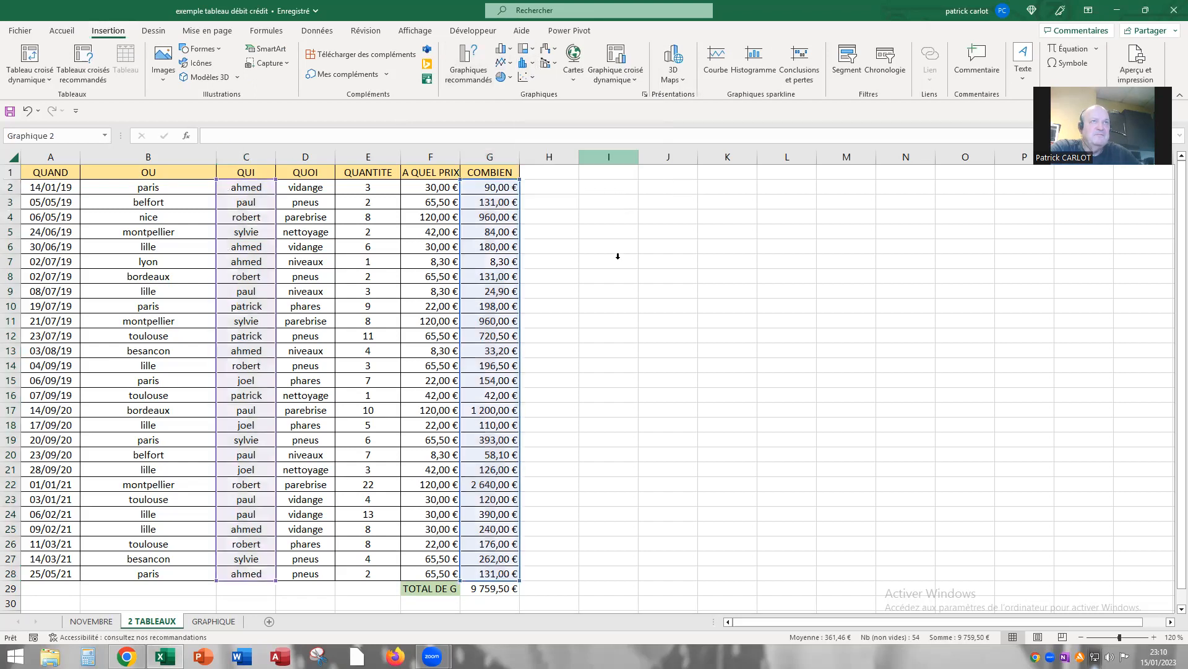
pyautogui.moveTo(574, 281); pyautogui.dragTo(826, 186)
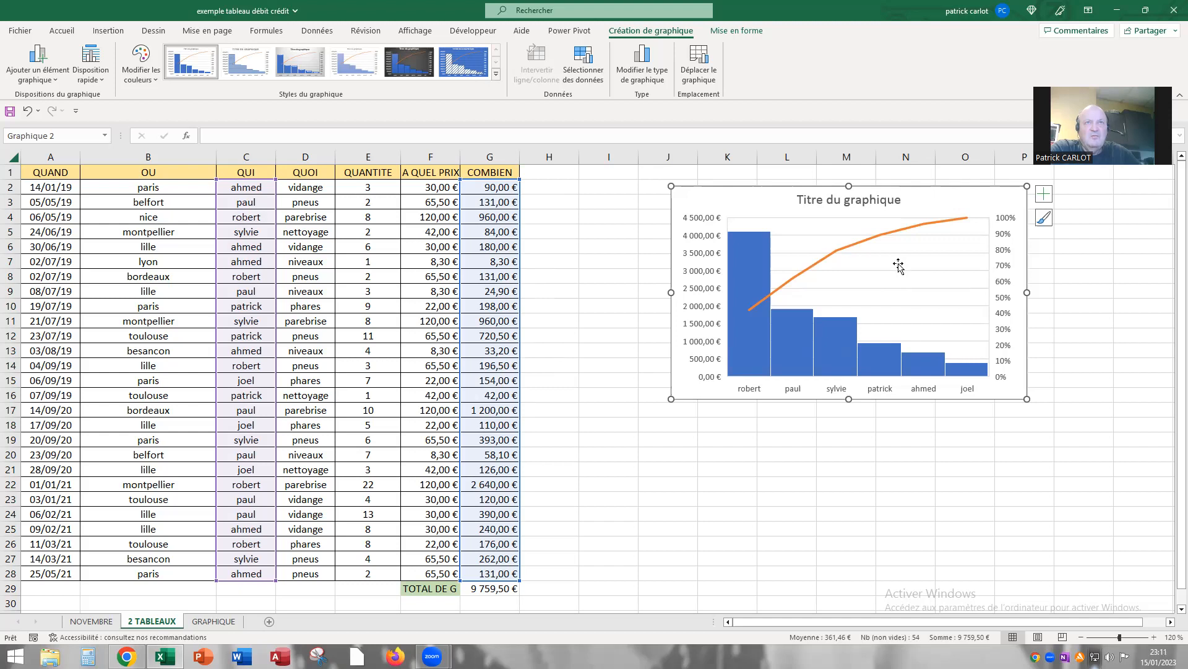
# Draw a horizontal line about 5.2 cm long from the chart's 80% axis mark to the cumulative curve
pyautogui.click(109, 31)
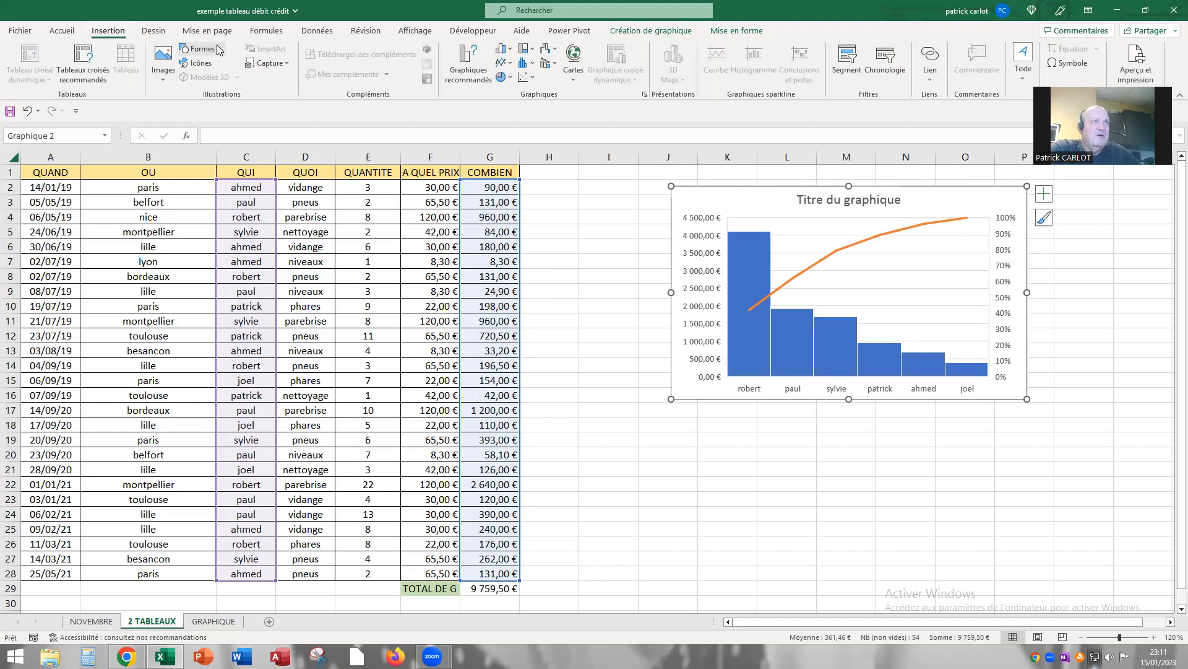
pyautogui.click(217, 50)
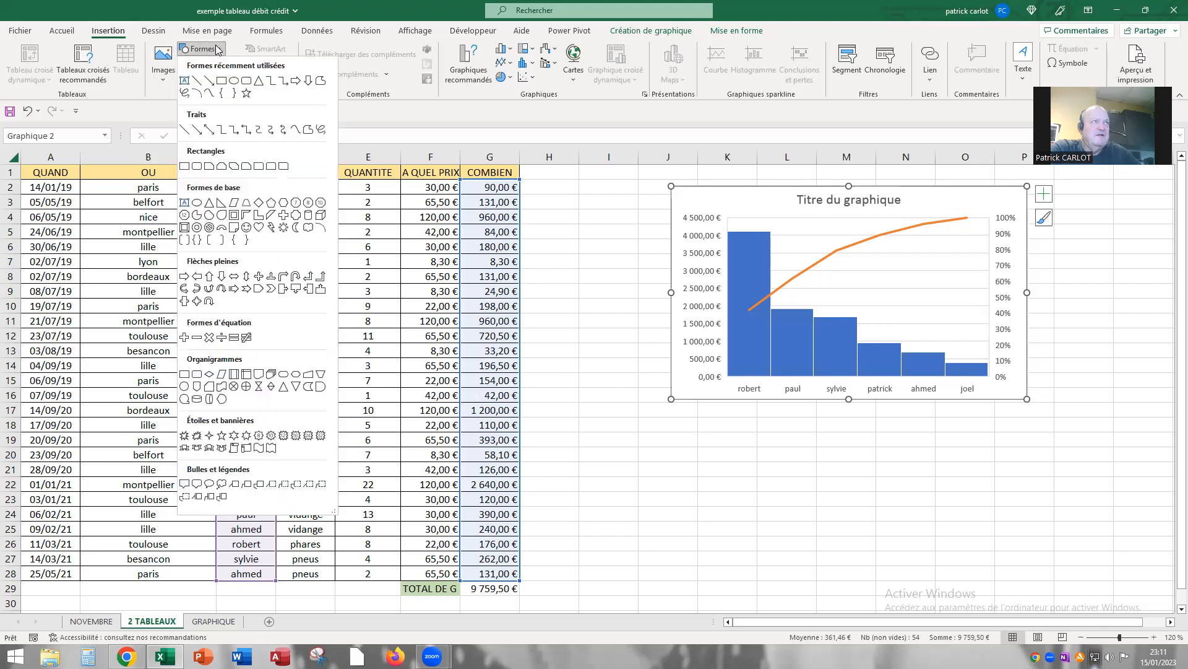
pyautogui.click(197, 81)
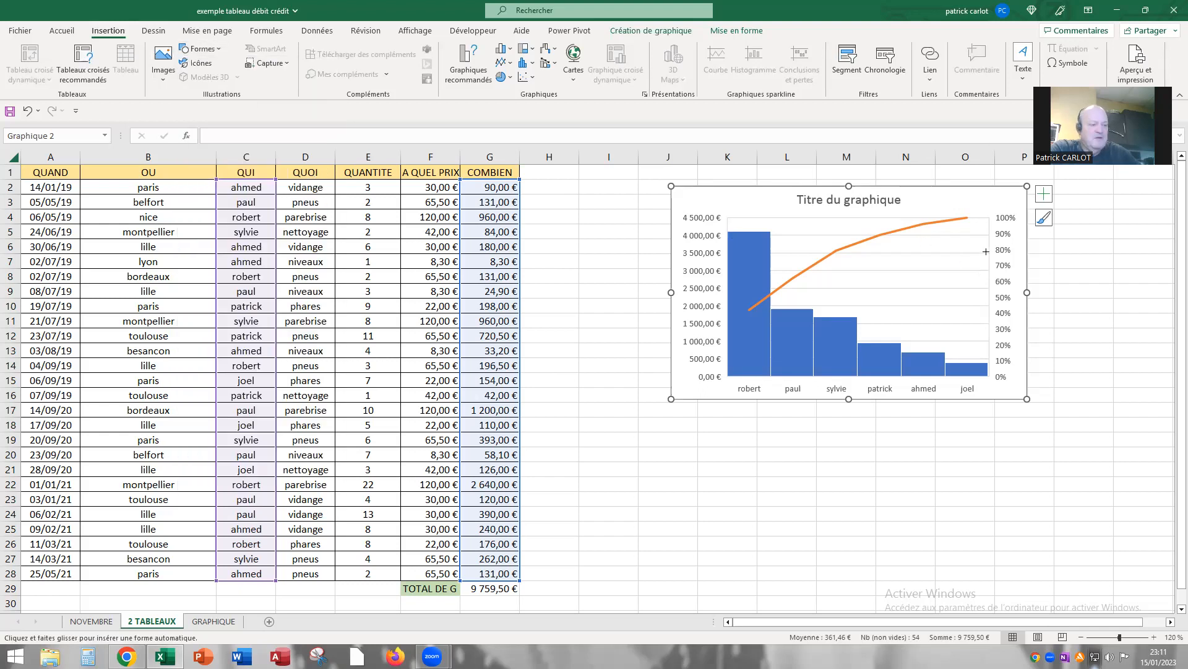
pyautogui.moveTo(988, 250); pyautogui.dragTo(838, 251)
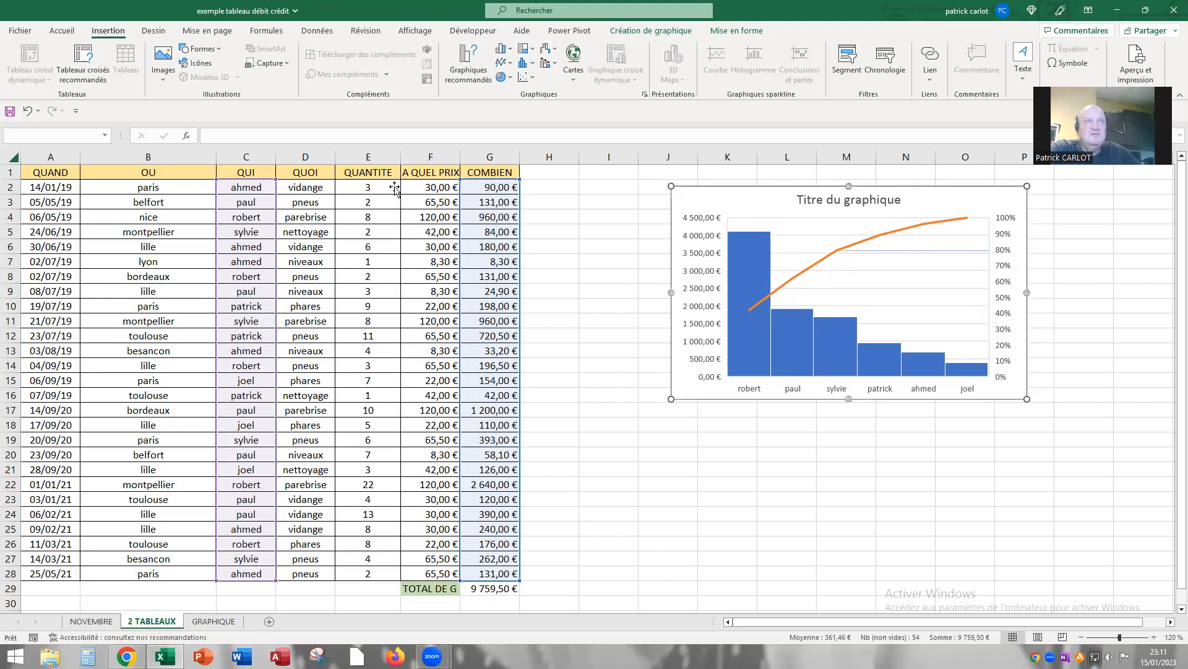
# Draw a vertical line about 6.7 cm high from the curve's 80% point down past the chart's category axis
pyautogui.click(109, 31)
pyautogui.click(215, 49)
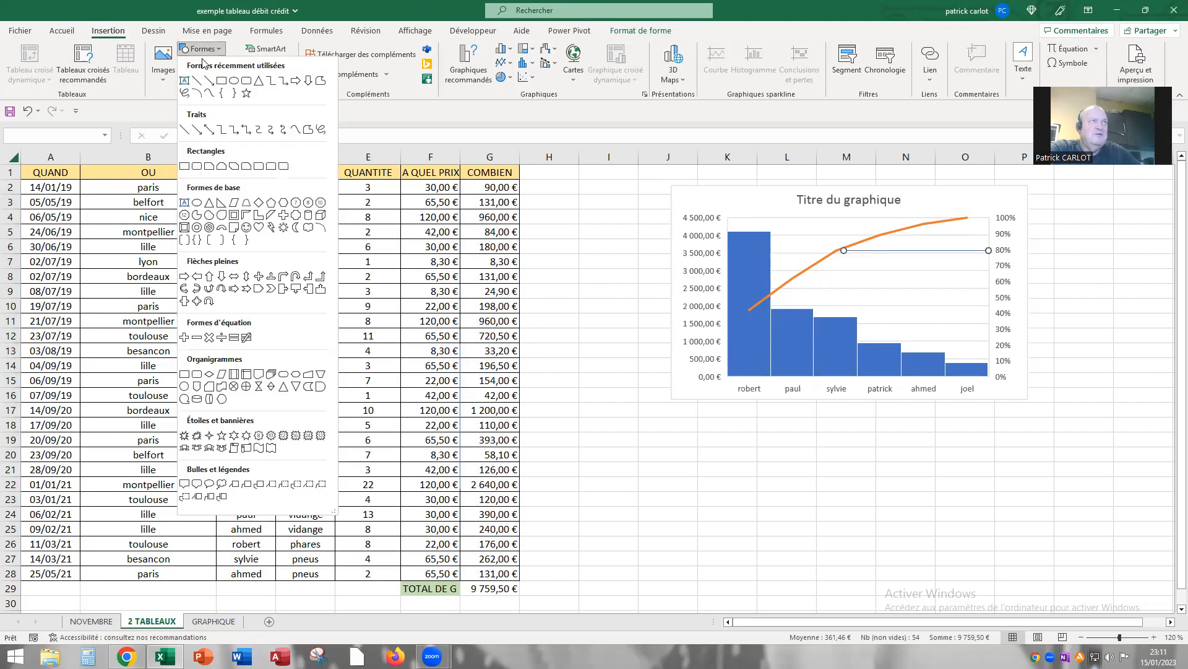
pyautogui.click(197, 82)
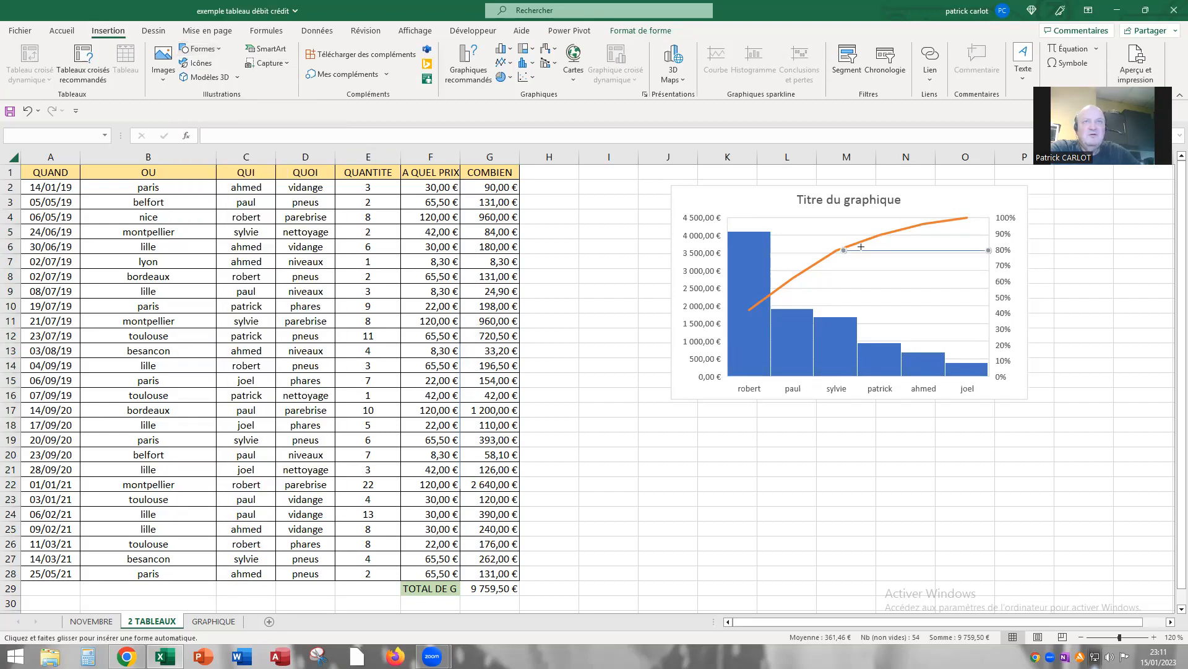
pyautogui.moveTo(844, 258); pyautogui.dragTo(845, 445)
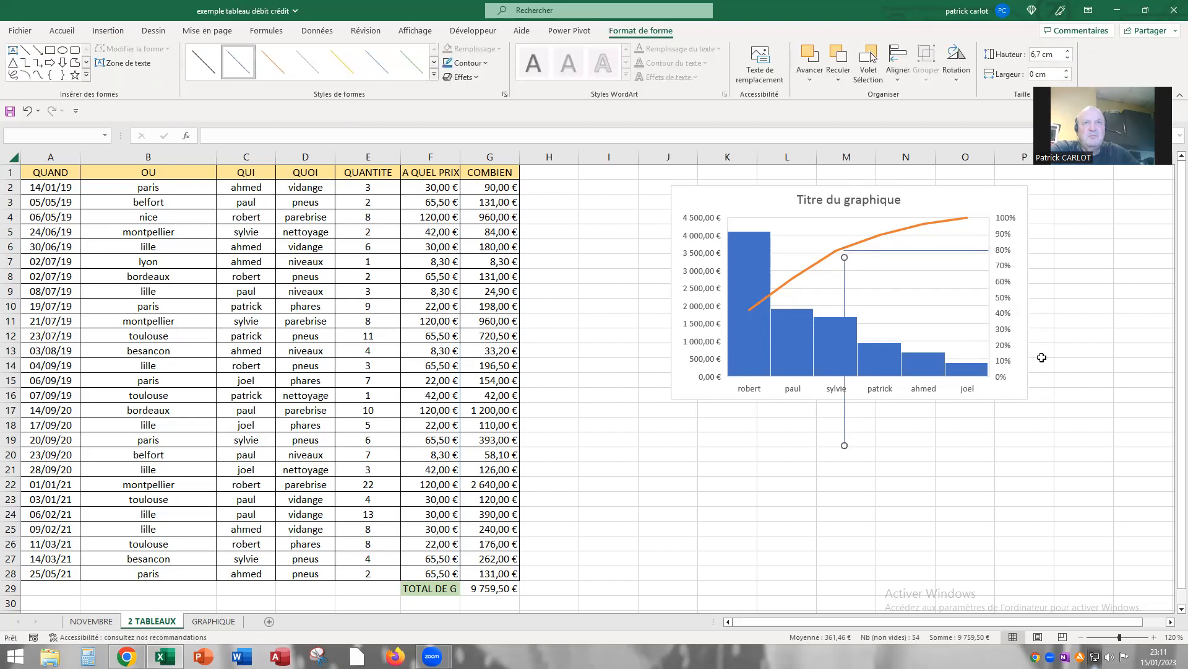
pyautogui.click(983, 412)
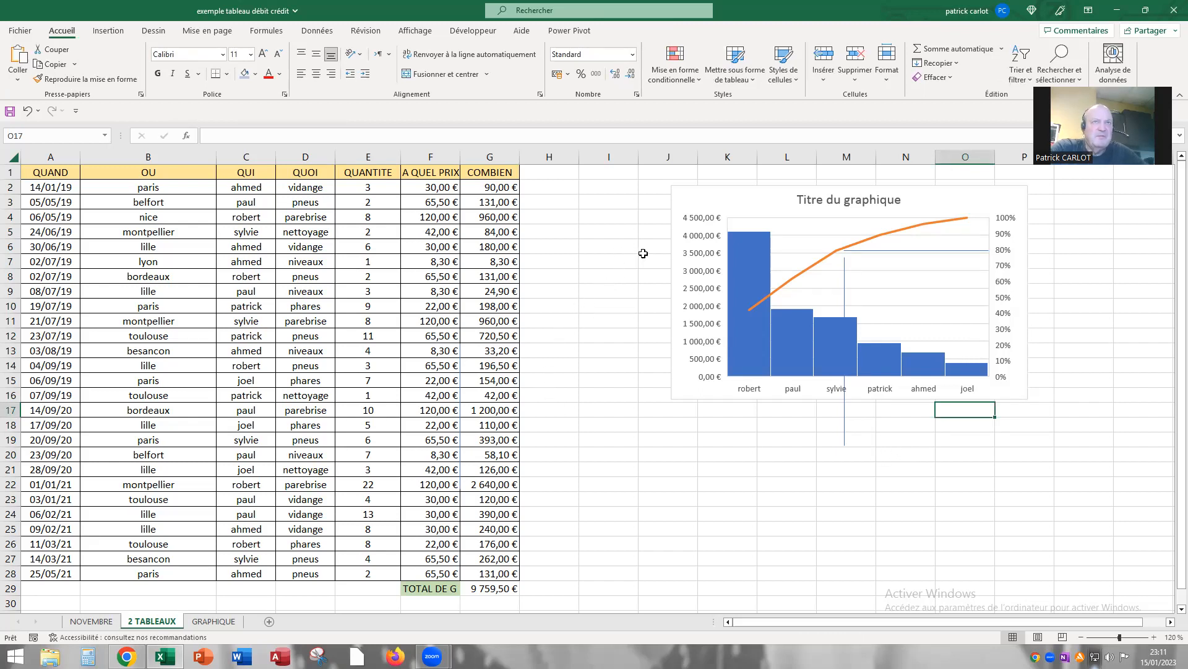
# Delete the horizontal and vertical guide lines drawn over the Pareto chart
pyautogui.click(883, 250)
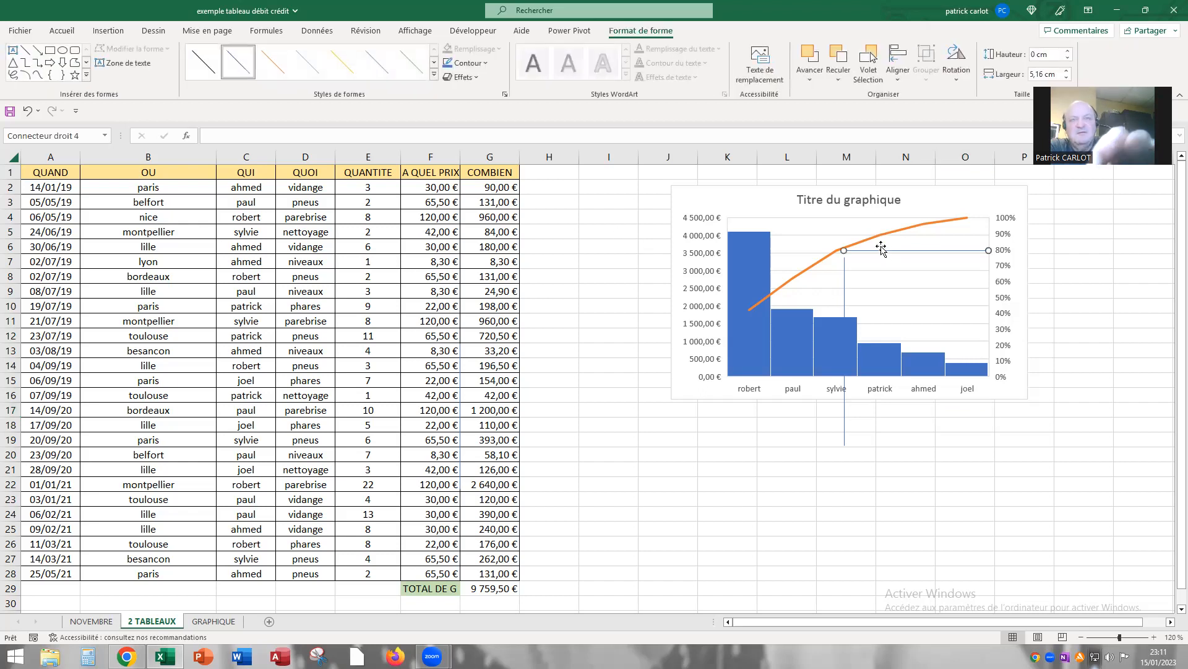
pyautogui.press('Delete')
pyautogui.click(846, 294)
pyautogui.press('Delete')
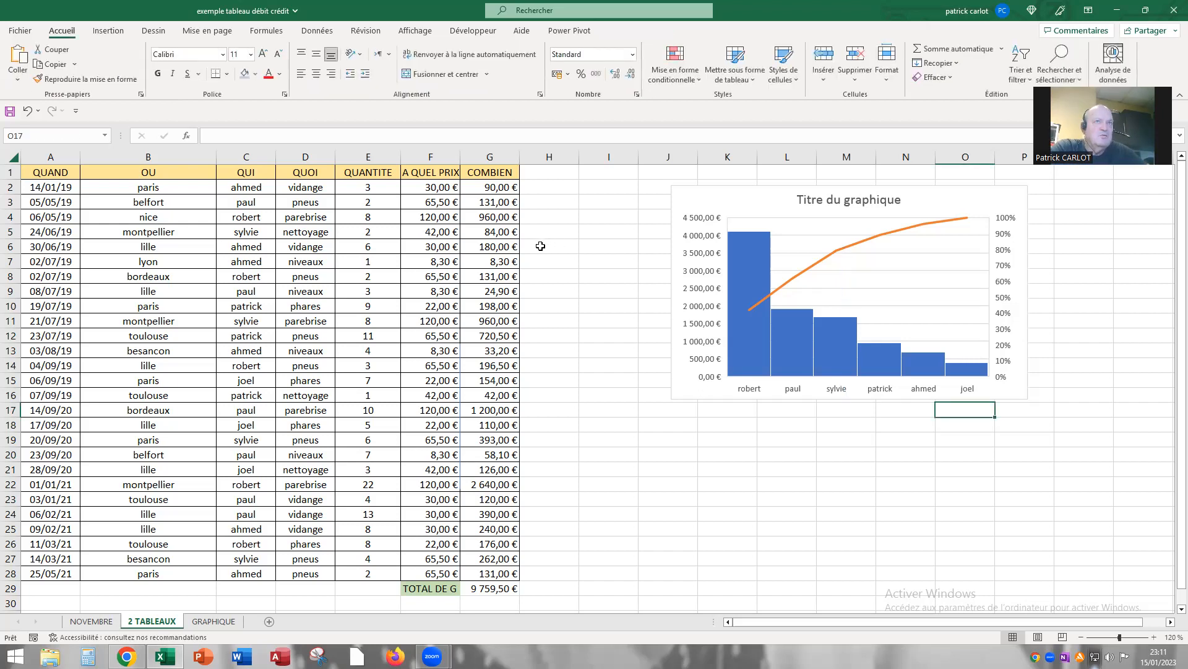
# Add filters to the table headers and filter the QUI column to the first three people in the Pareto chart
pyautogui.click(252, 220)
pyautogui.hotkey('ctrl', 'shift', 'l')
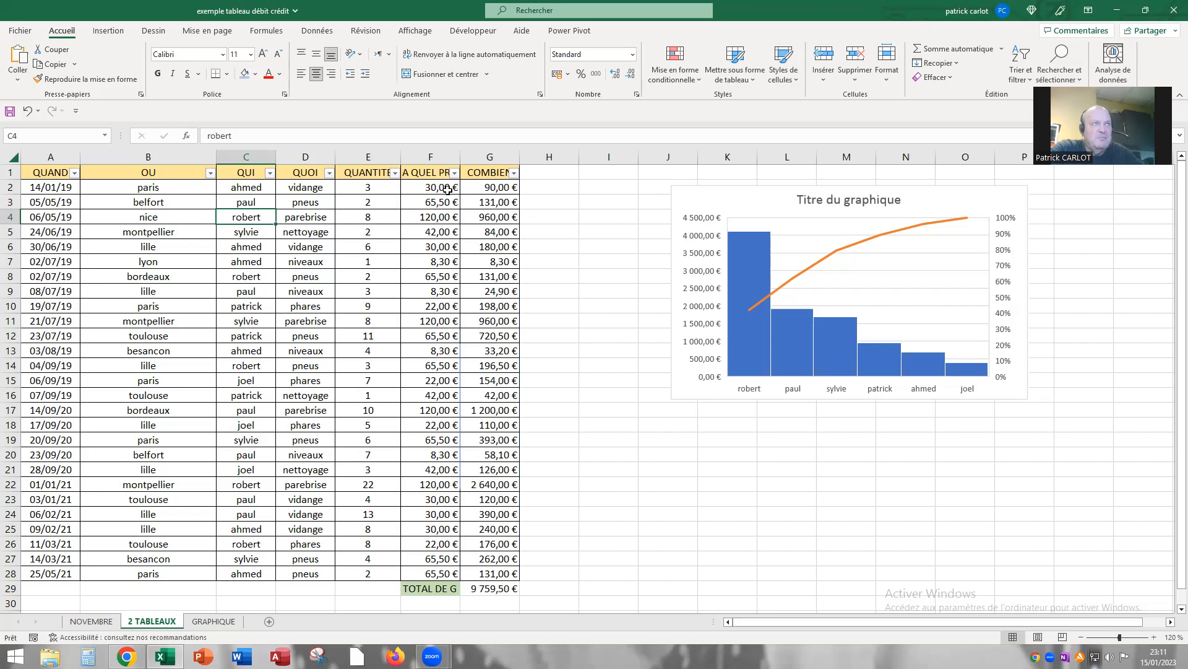
pyautogui.click(271, 173)
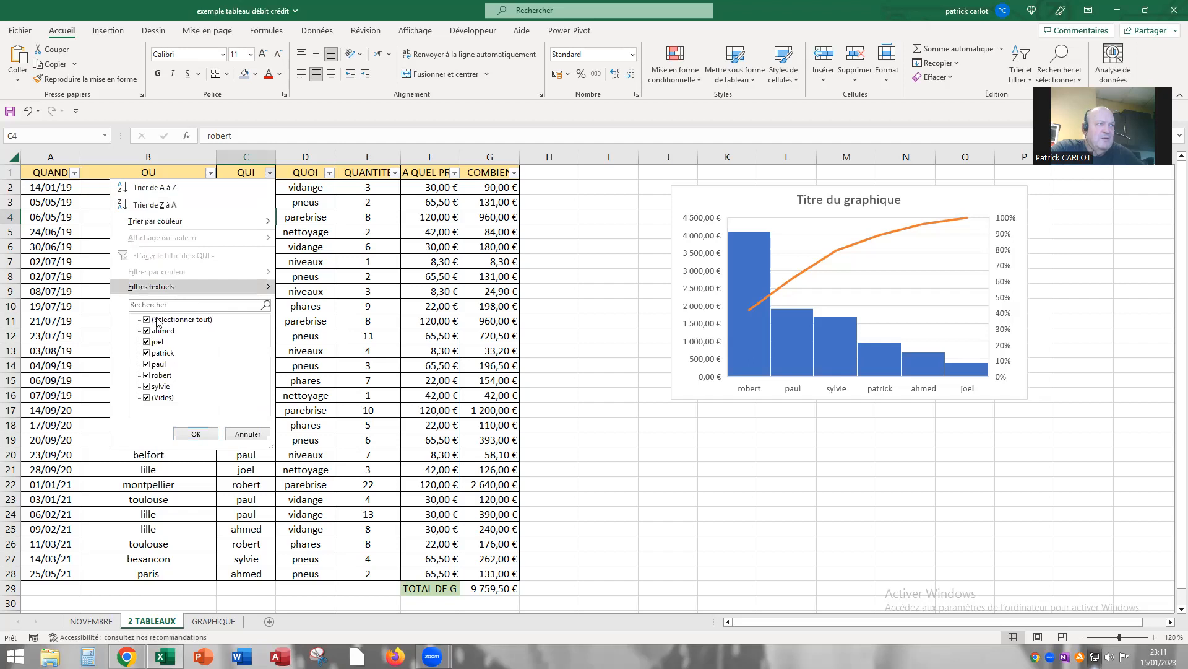
pyautogui.click(148, 320)
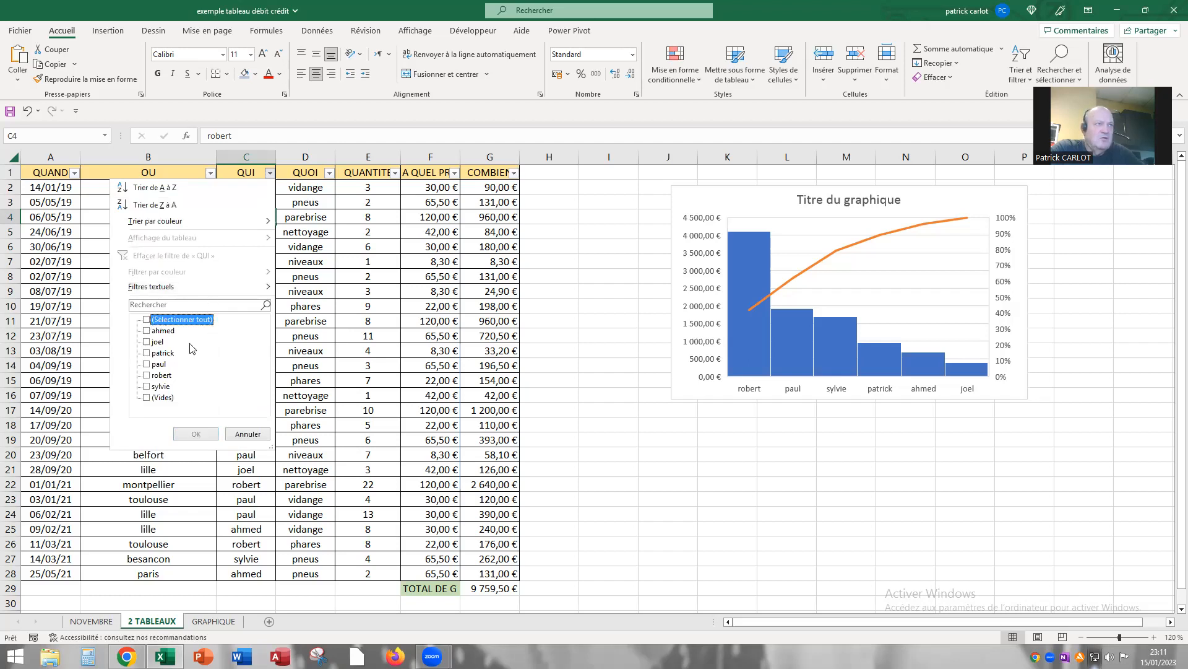
pyautogui.click(146, 375)
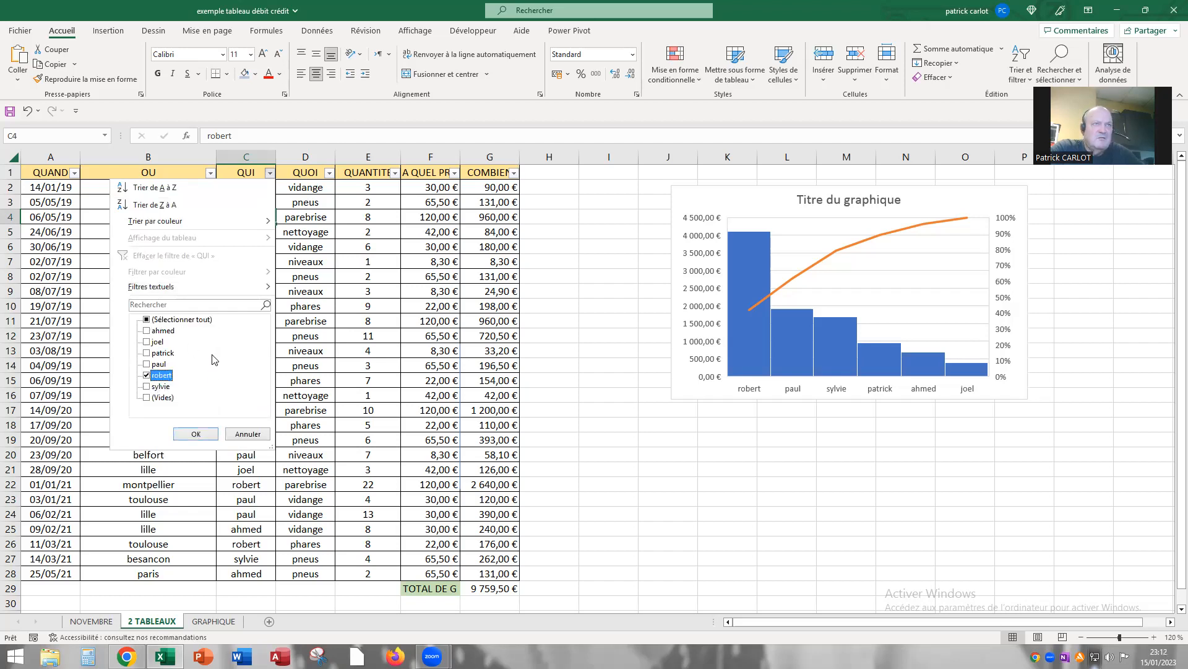
pyautogui.click(146, 365)
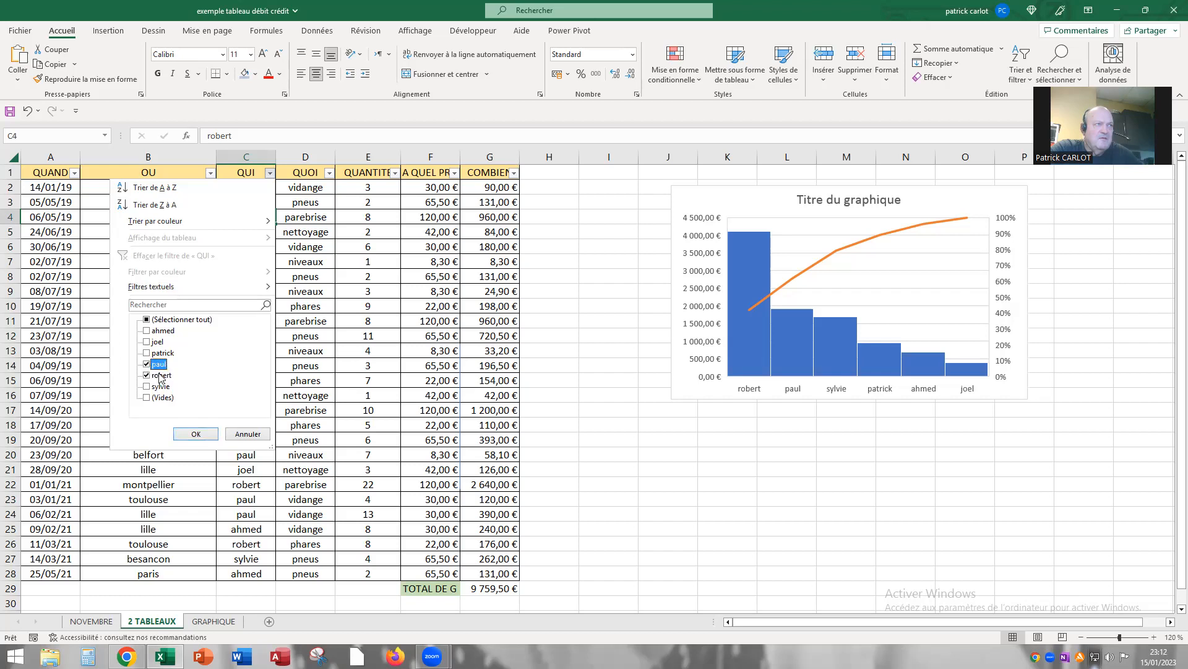
pyautogui.click(147, 387)
pyautogui.click(194, 435)
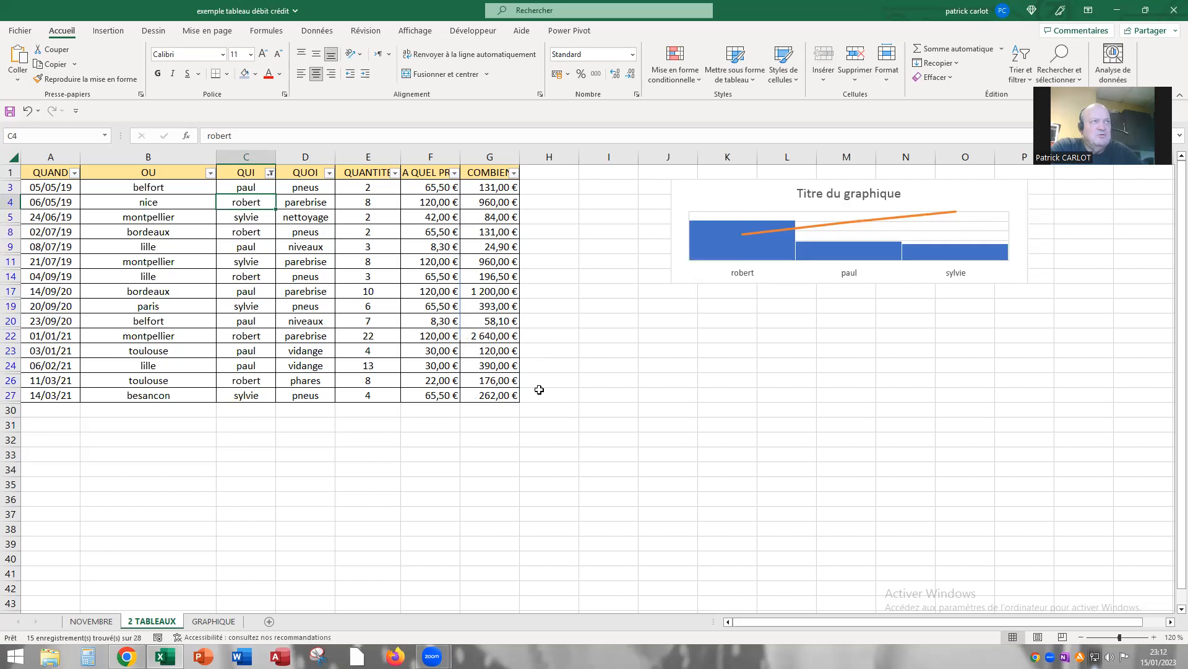
# Insert an automatic subtotal of the filtered COMBIEN amounts in G30 with the formula =SOUS.TOTAL(9;G3:G27)
pyautogui.click(498, 410)
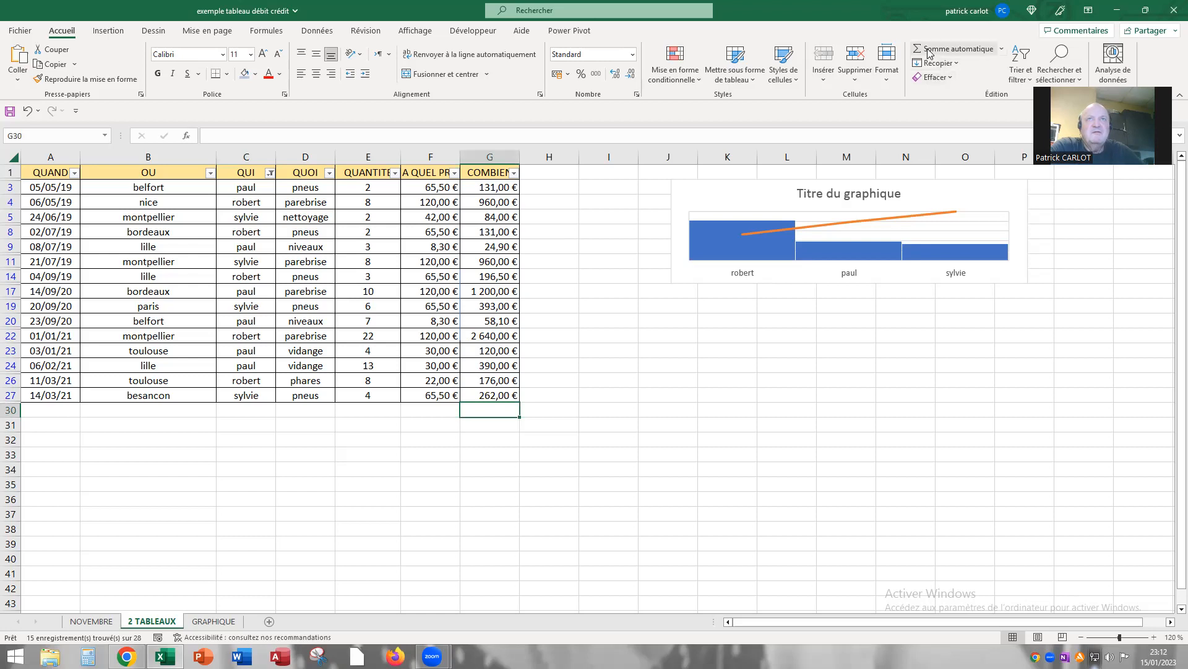
pyautogui.hotkey('alt', '=')
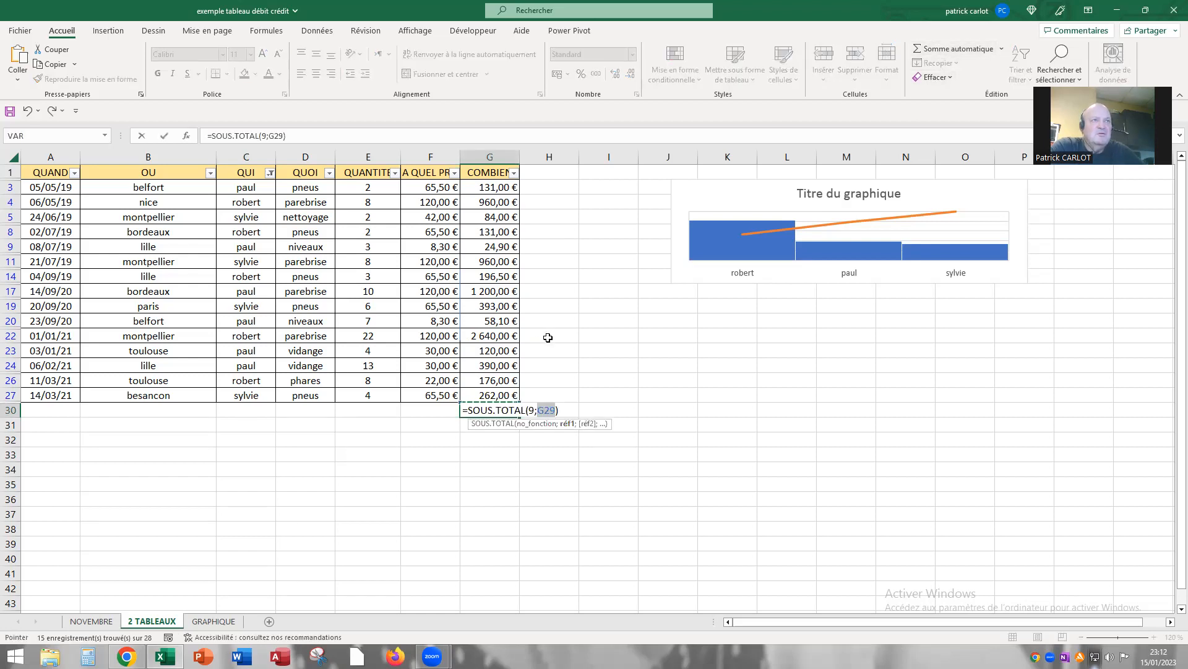
pyautogui.moveTo(489, 187); pyautogui.dragTo(498, 395)
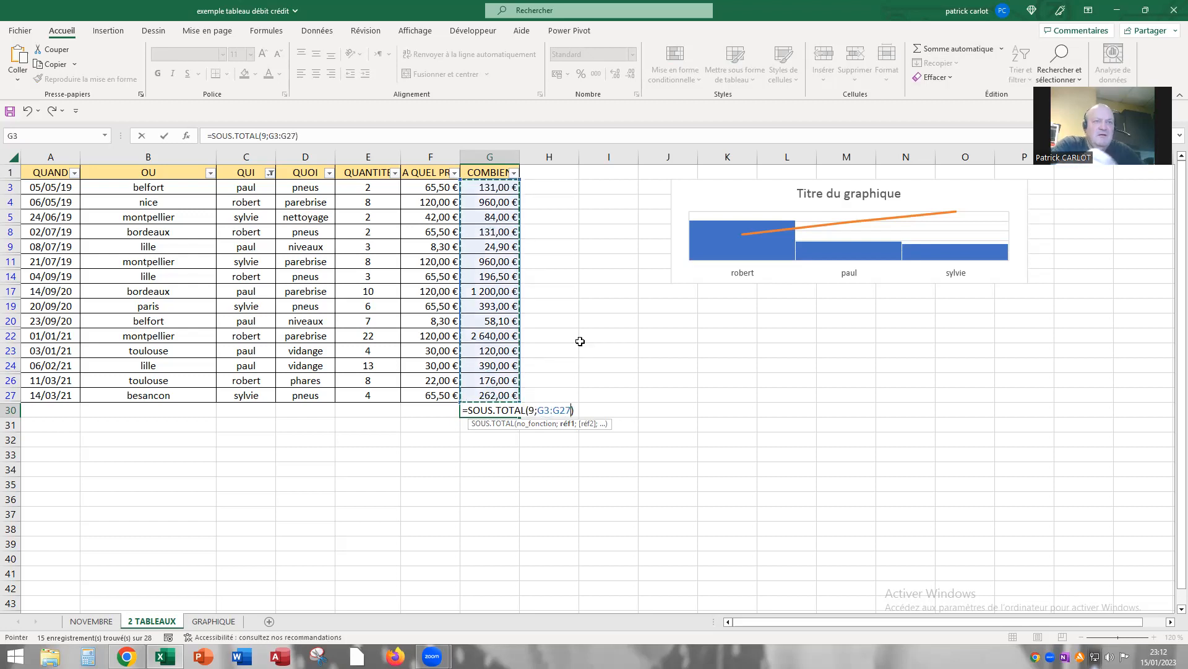
pyautogui.press('Return')
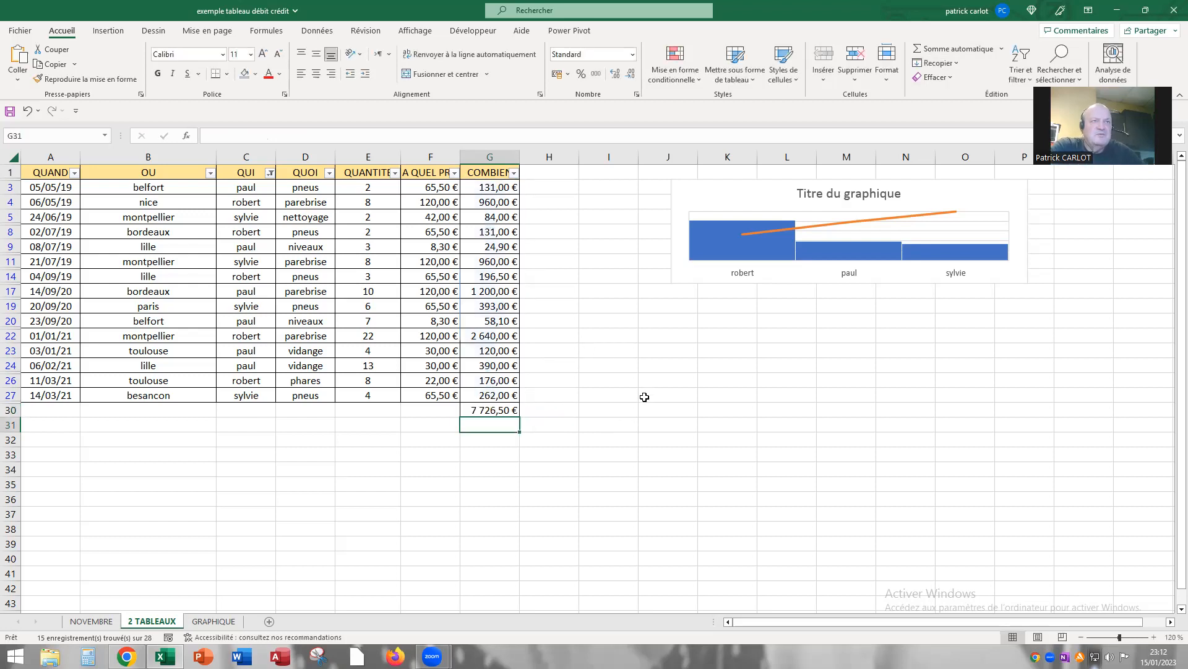
pyautogui.click(616, 413)
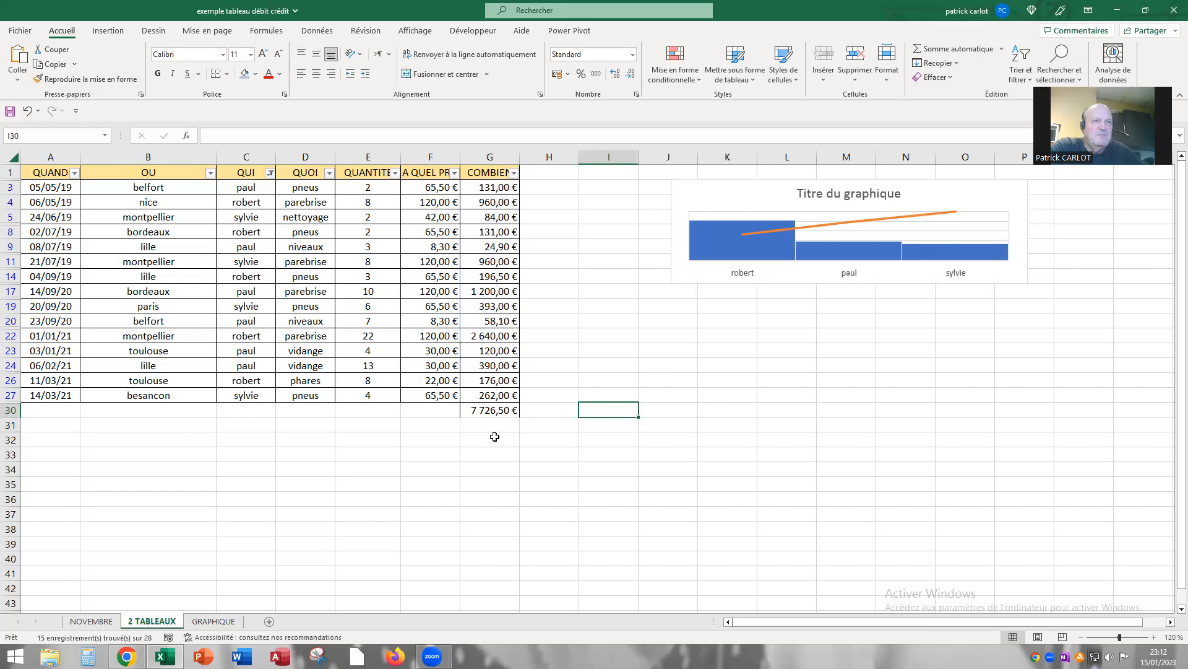
# Copy the subtotal in G30 and paste it as a value only into cell J20
pyautogui.click(485, 407)
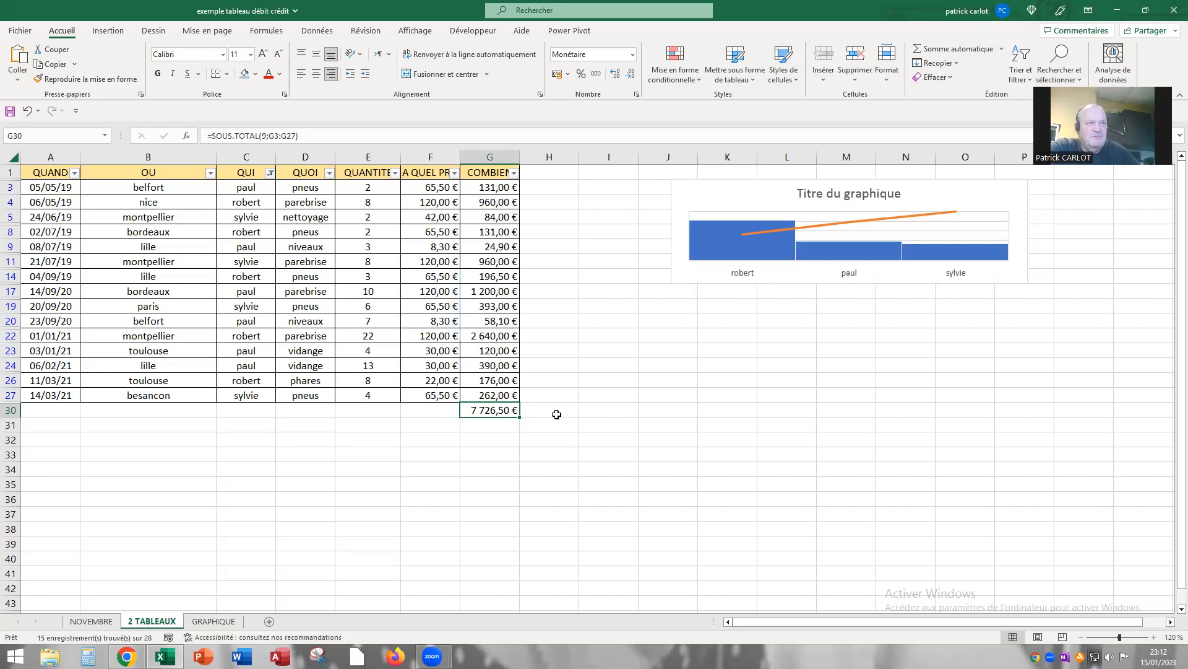
pyautogui.rightClick(492, 413)
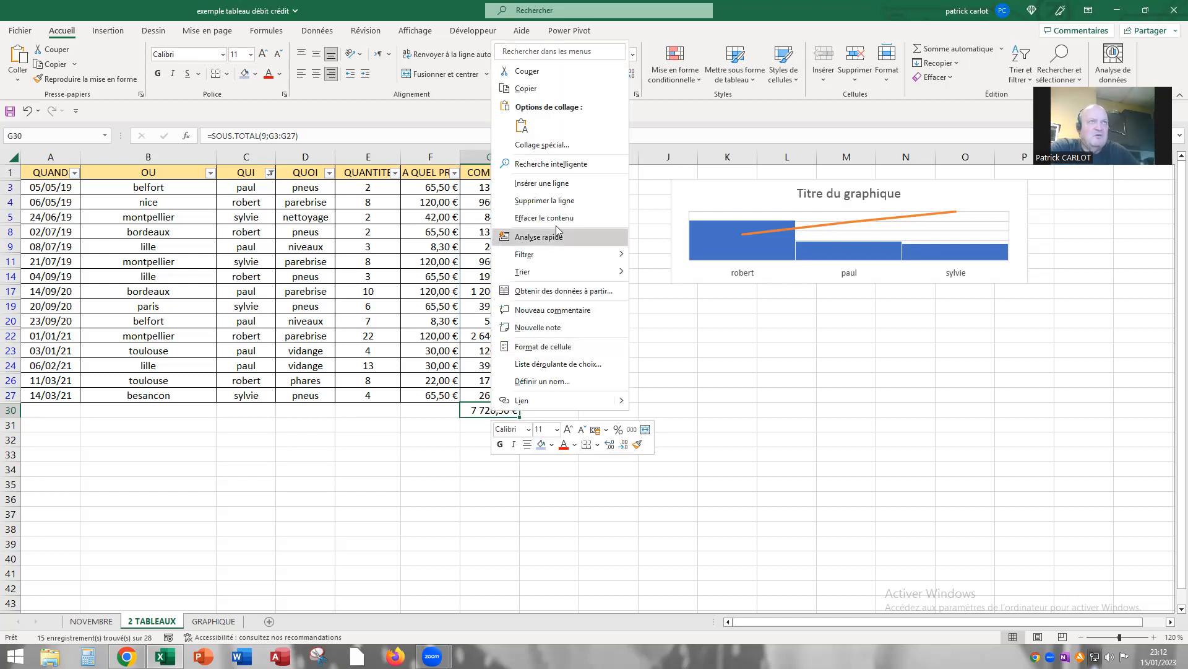
pyautogui.click(535, 90)
pyautogui.click(663, 319)
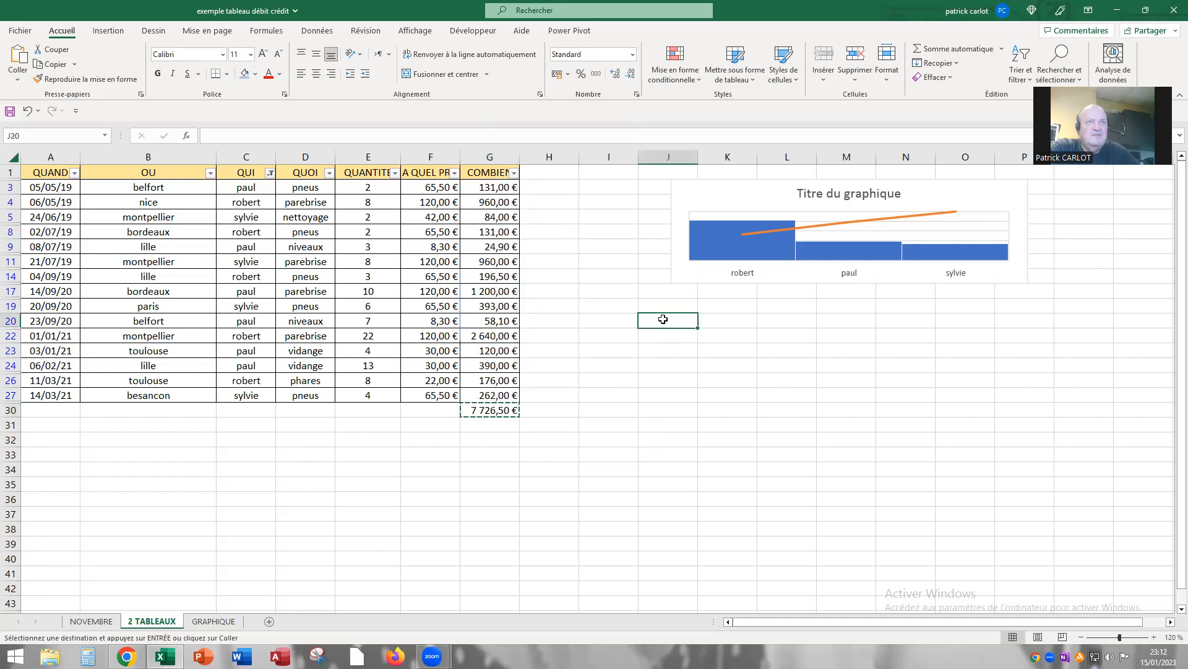
pyautogui.rightClick(663, 319)
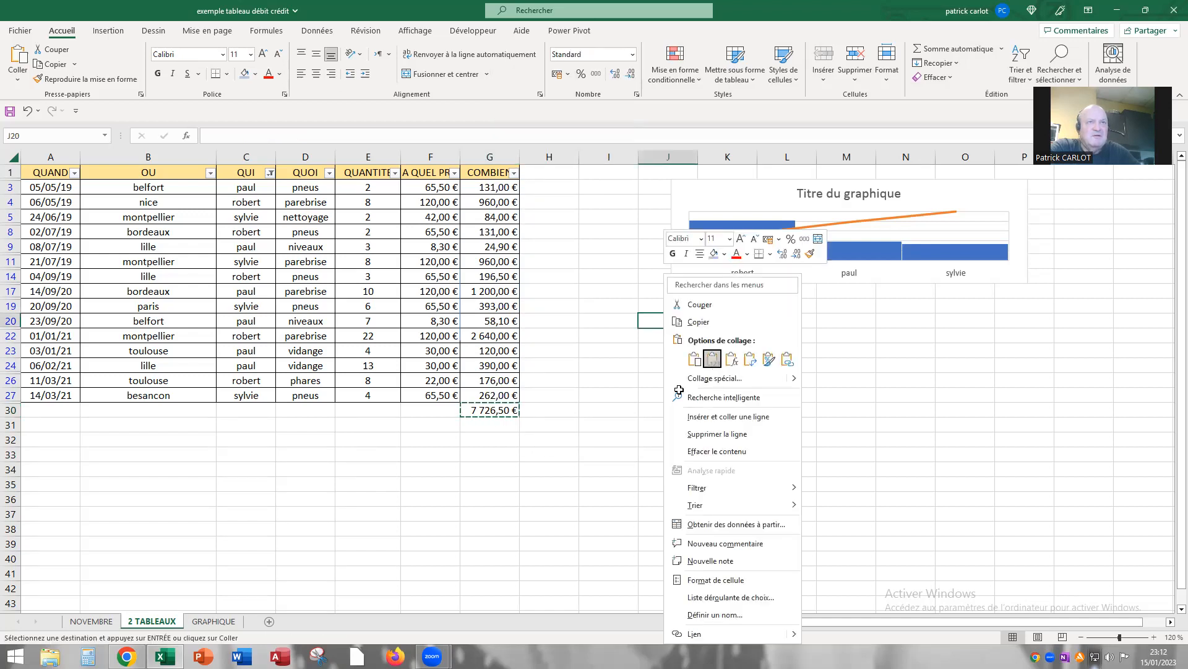
pyautogui.click(709, 361)
pyautogui.press('Escape')
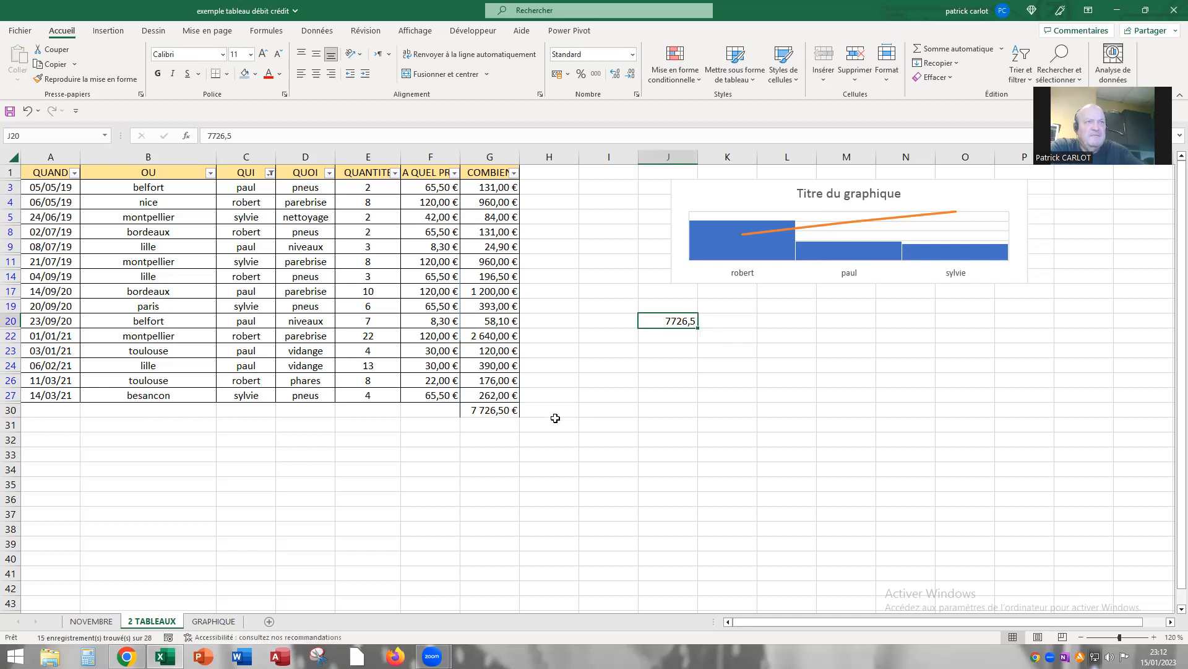
# Delete the subtotal formula in G30 and clear the filter on the QUI column
pyautogui.click(509, 413)
pyautogui.press('Delete')
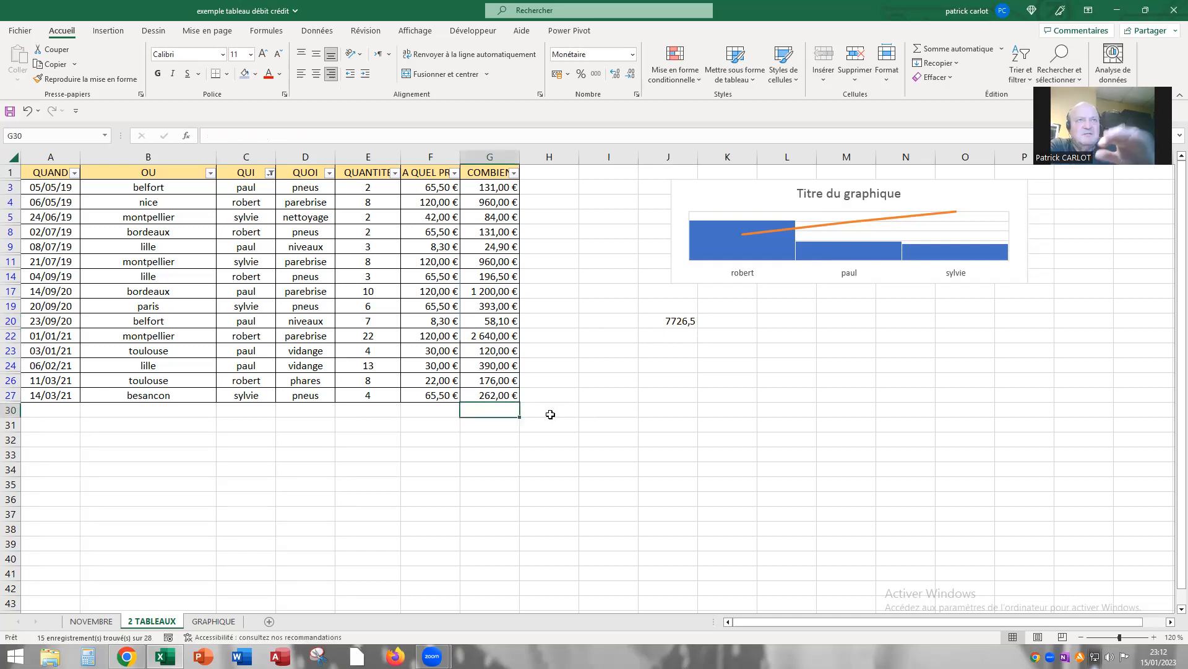
pyautogui.click(270, 173)
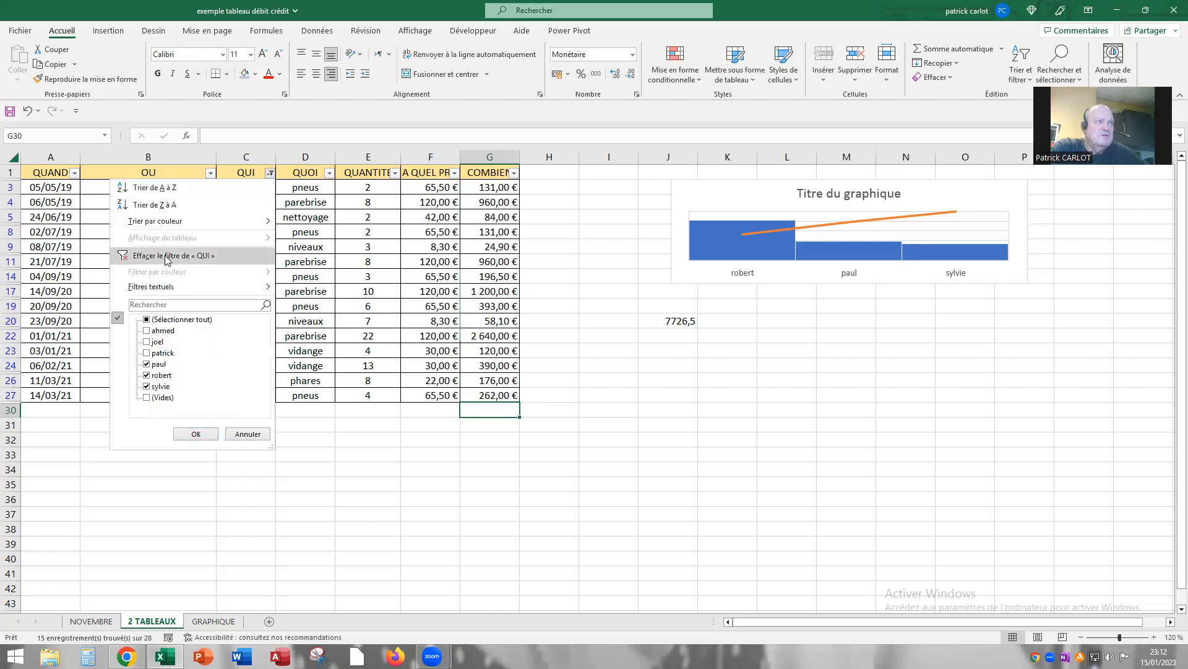
pyautogui.click(166, 257)
# Copy the overall total in G29 and paste it as a value only into cell L20
pyautogui.scroll(-2, 549, 404)
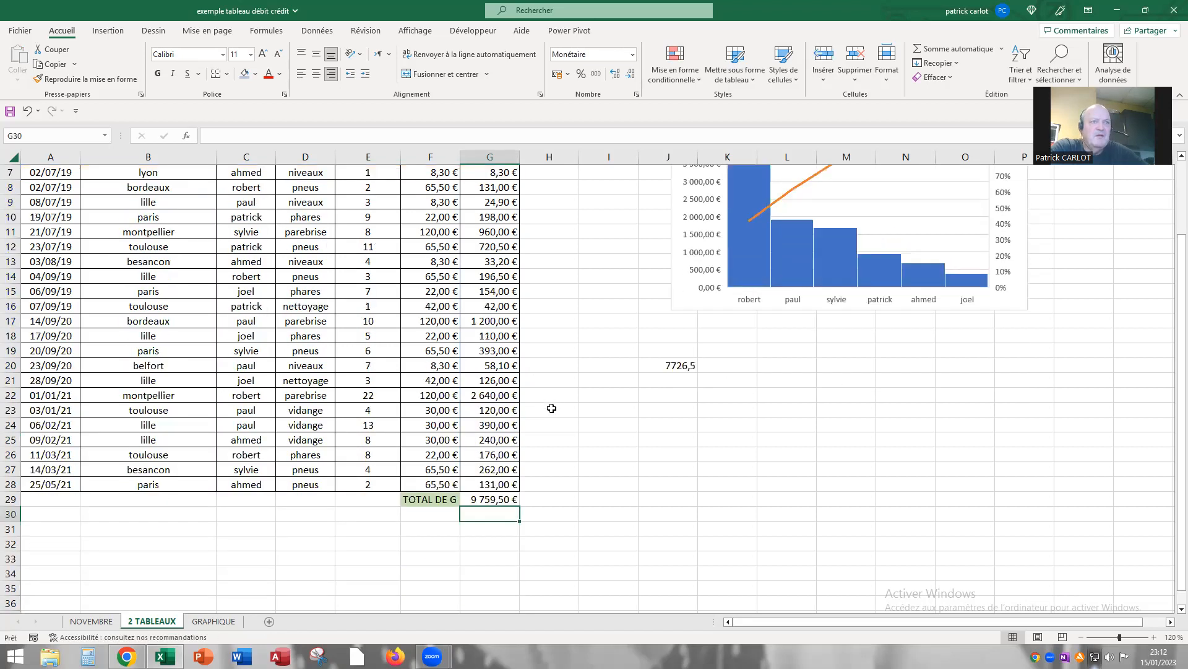
pyautogui.click(480, 502)
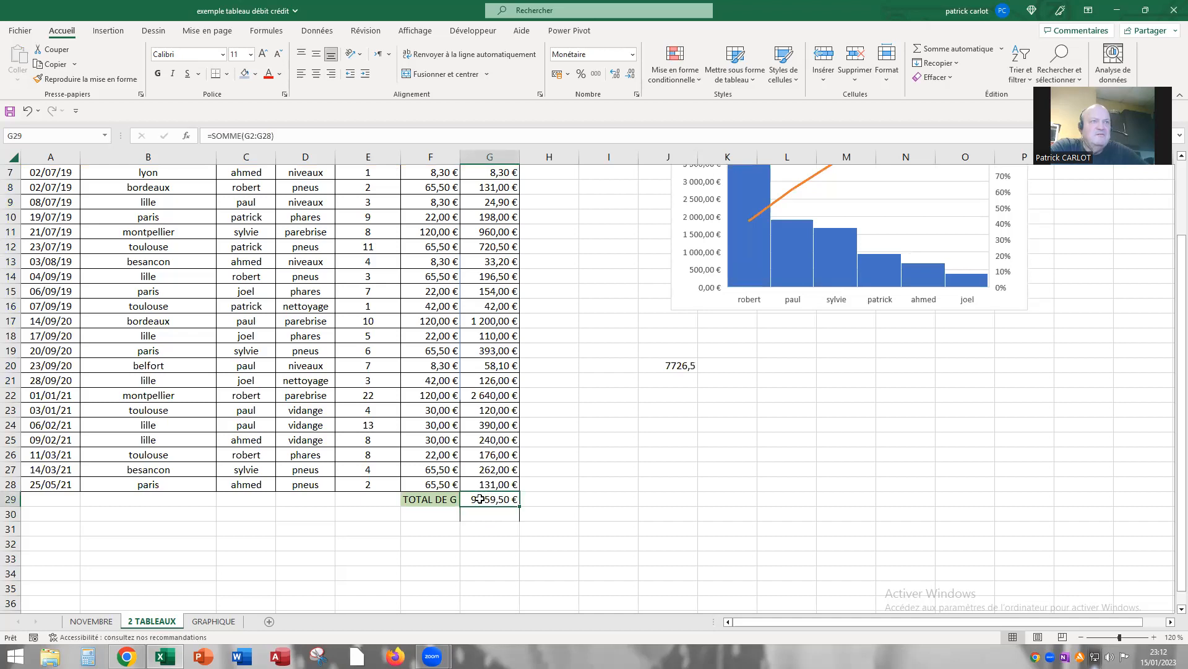
pyautogui.rightClick(481, 502)
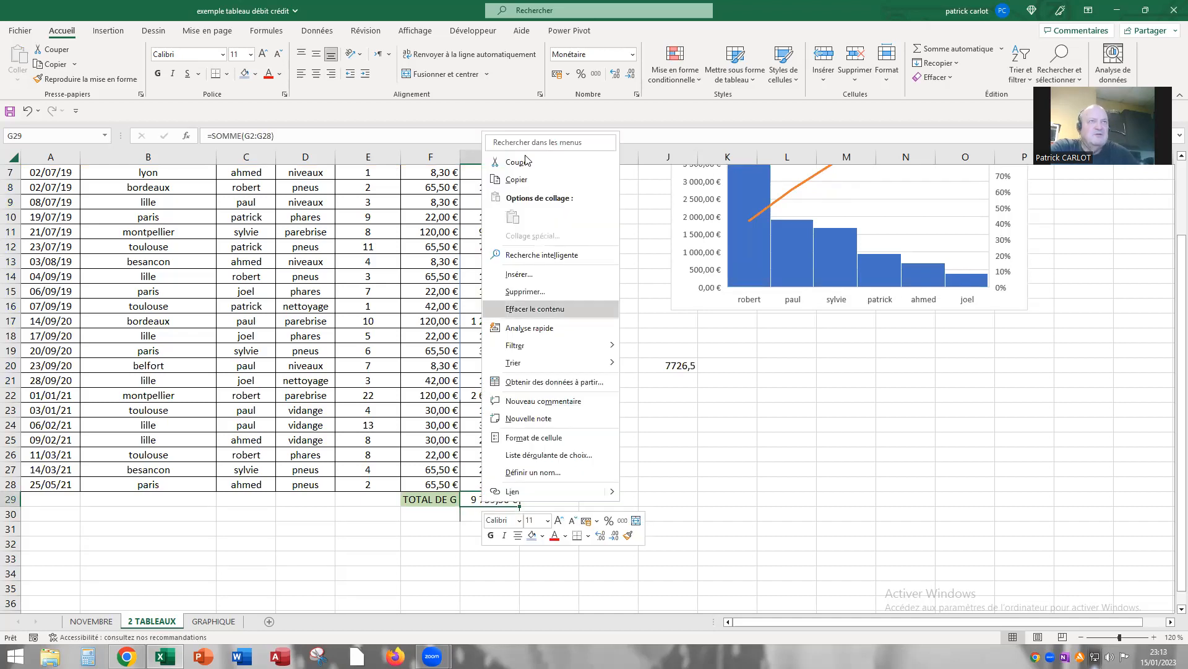
pyautogui.click(515, 180)
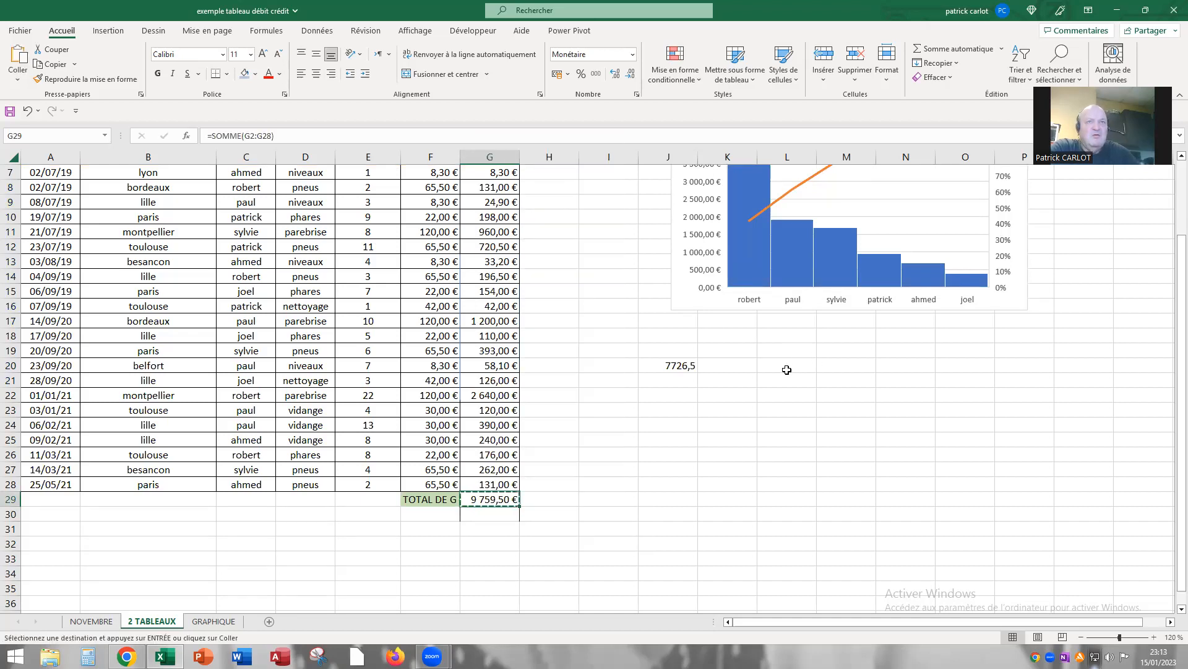
pyautogui.click(788, 369)
pyautogui.rightClick(789, 367)
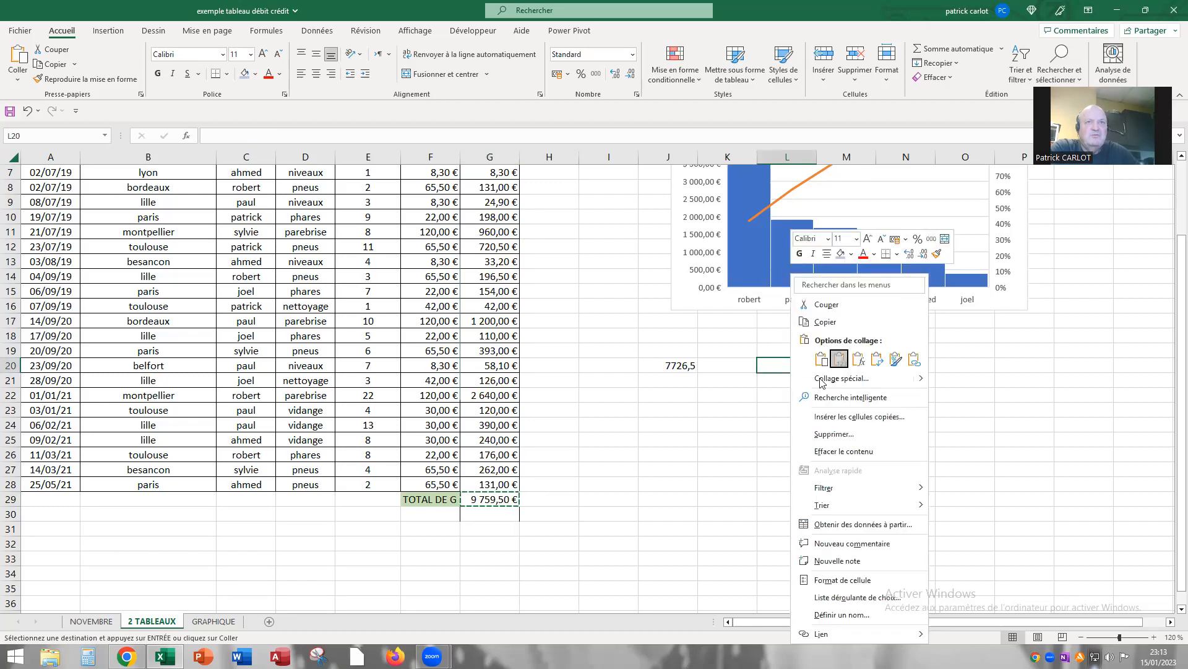
pyautogui.press('v')
# Divide the subtotal by the overall total in cell J22 with the formula =J20/L20
pyautogui.click(669, 398)
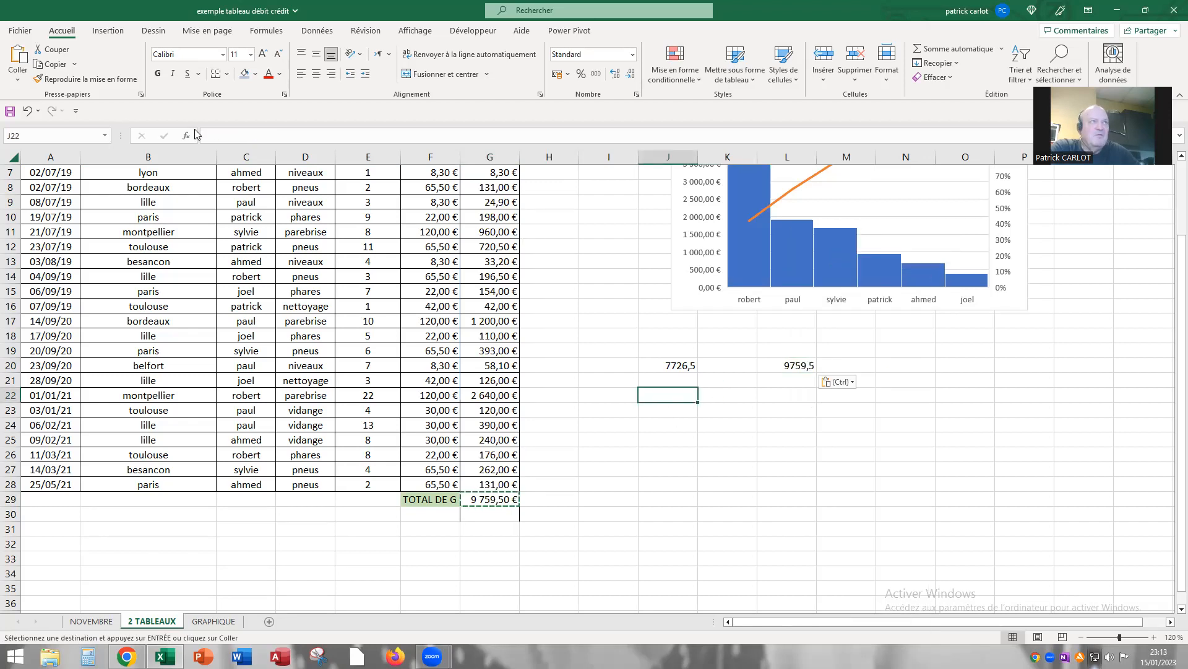
pyautogui.click(251, 130)
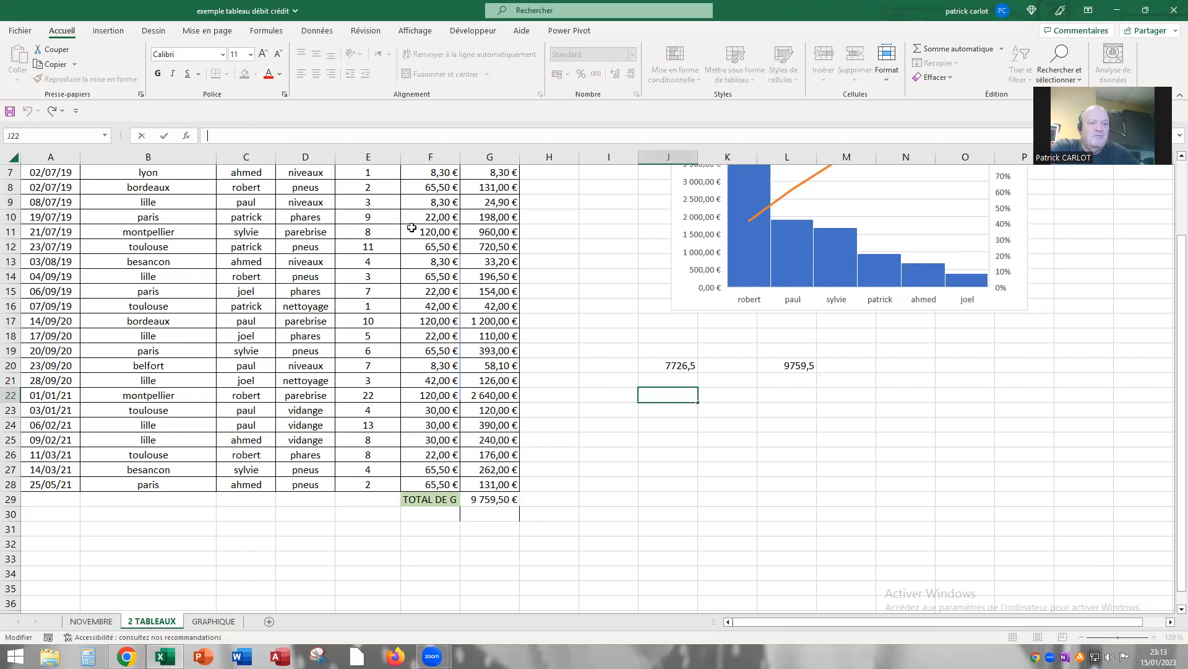
pyautogui.write('=')
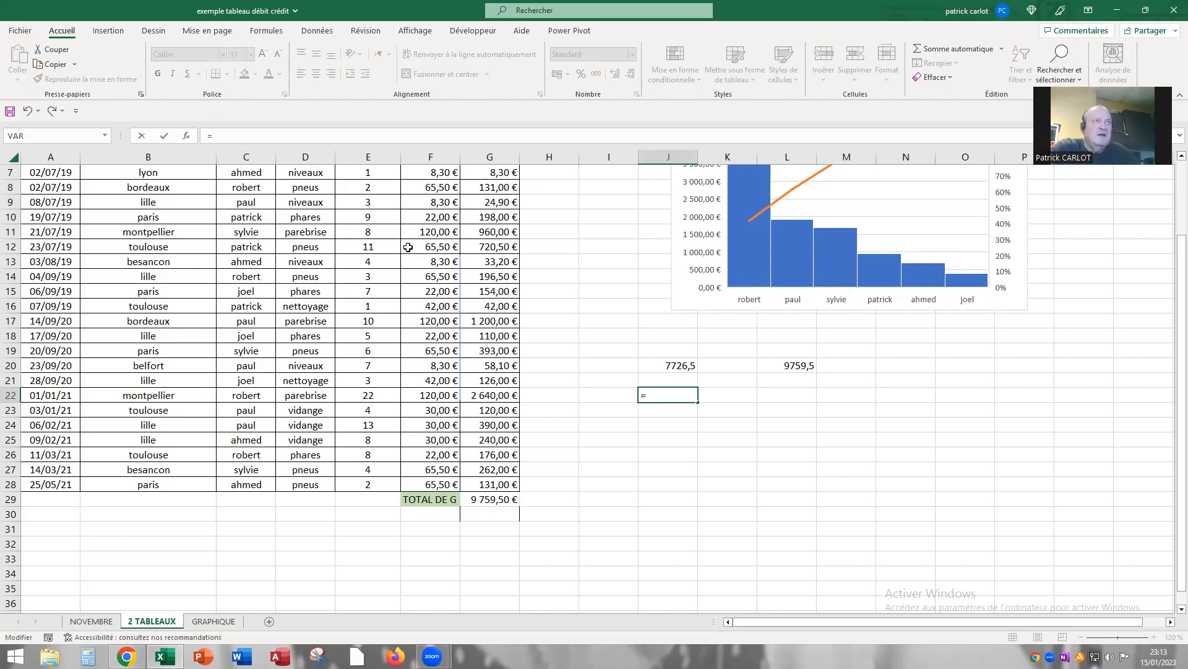
pyautogui.click(667, 370)
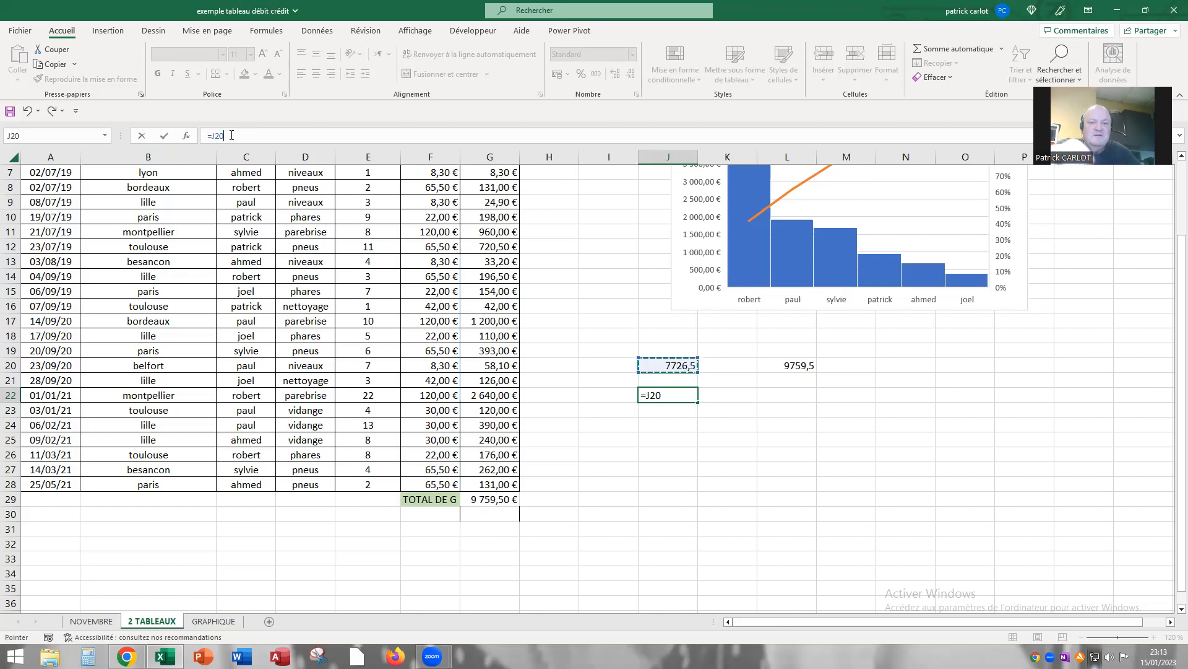
pyautogui.write('/')
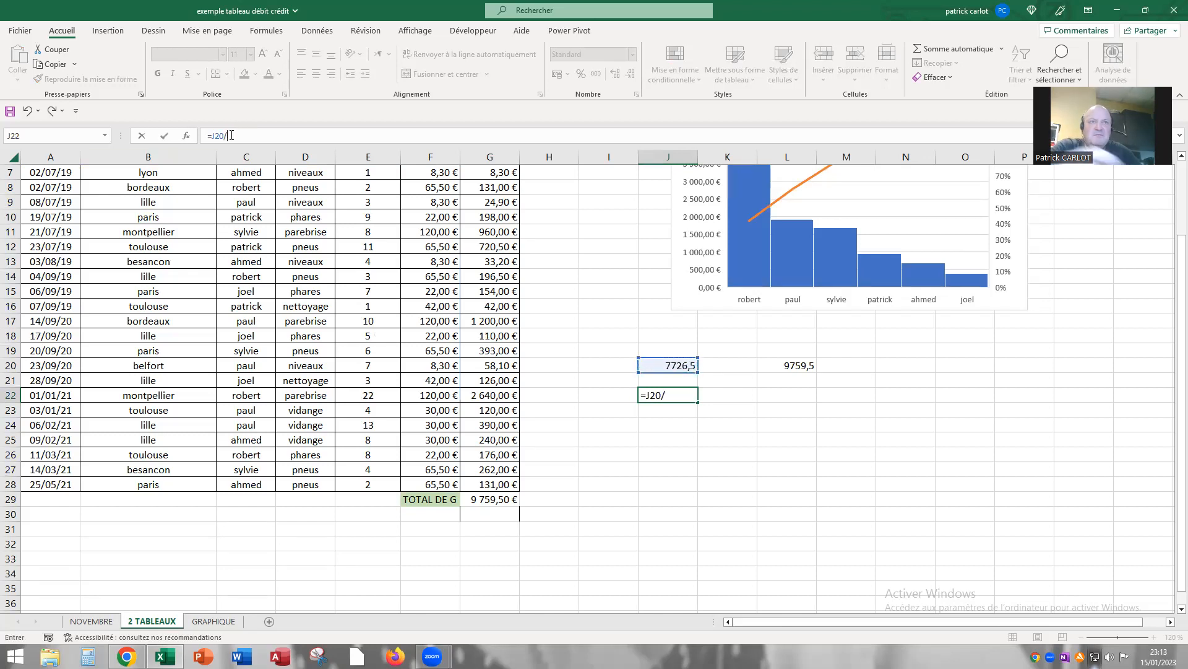
pyautogui.click(789, 366)
pyautogui.press('Return')
# Format the ratio in J22 as a percentage (Pourcentage)
pyautogui.click(664, 398)
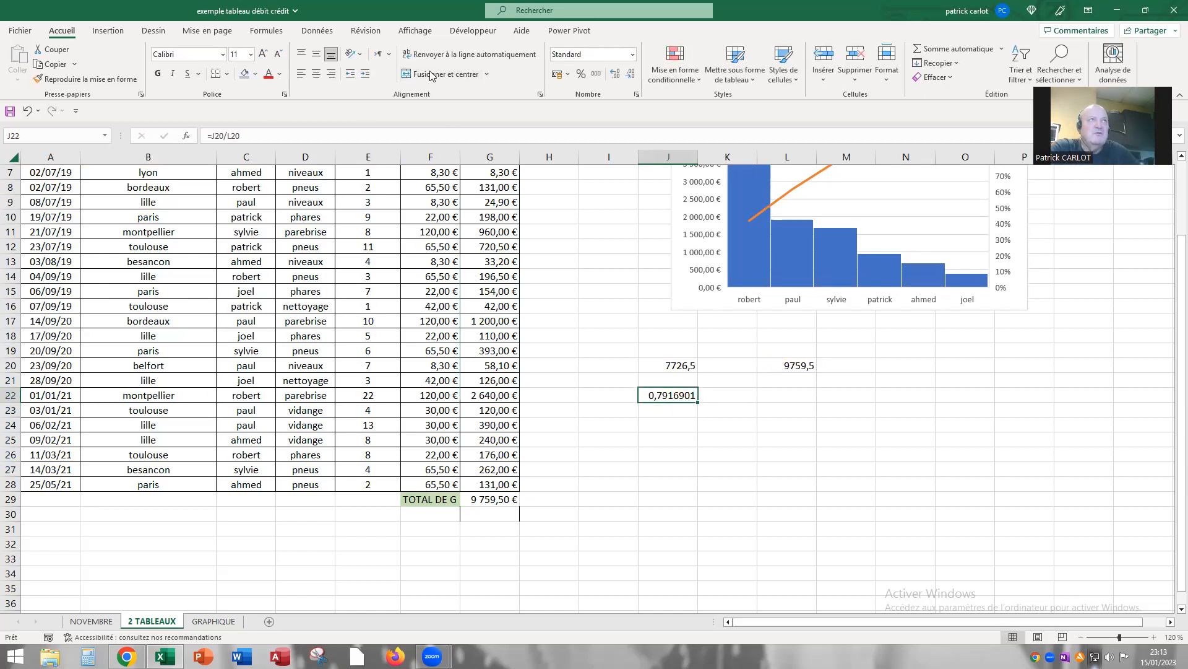
pyautogui.click(633, 56)
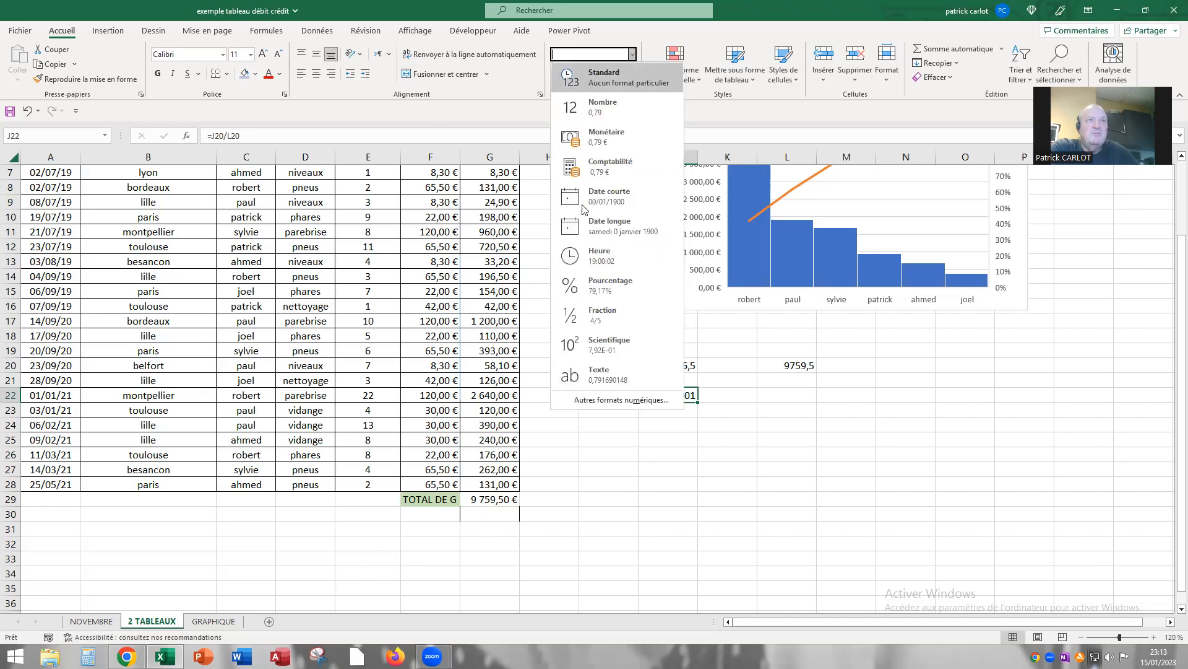
pyautogui.click(609, 284)
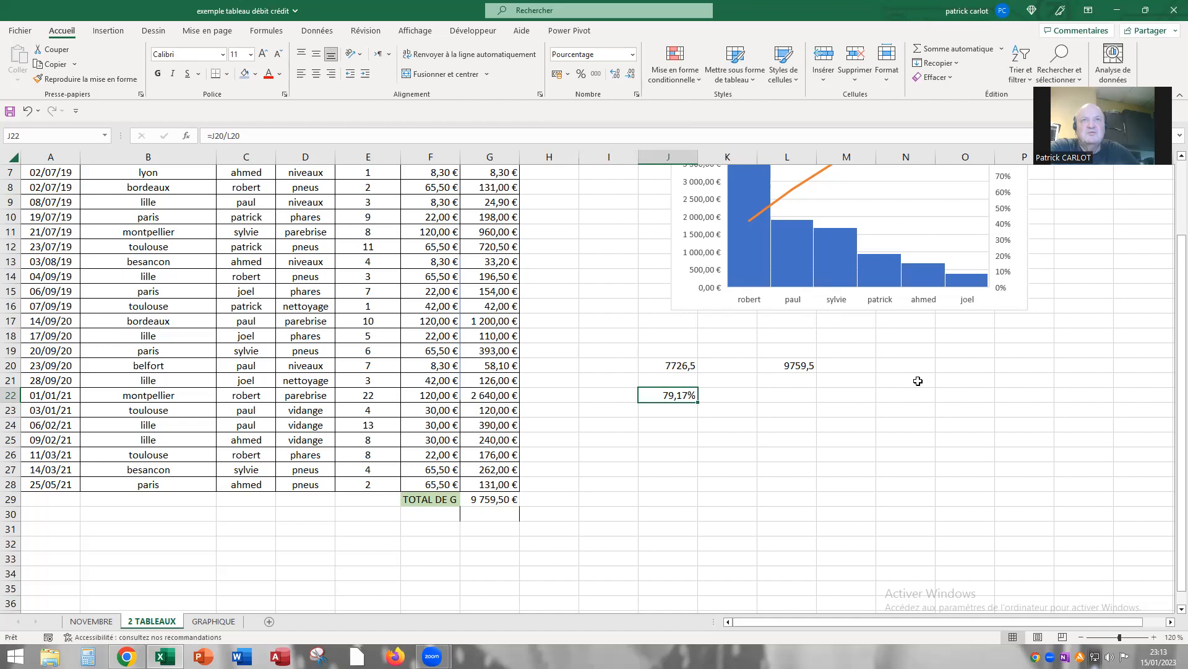
pyautogui.scroll(2, 916, 381)
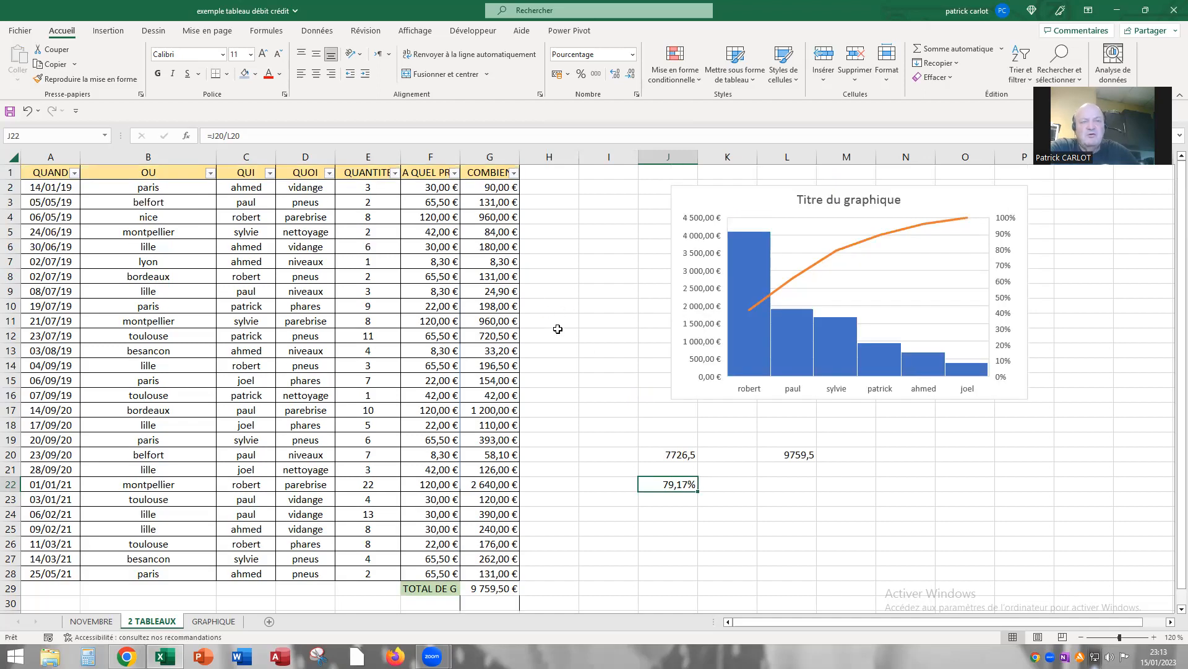